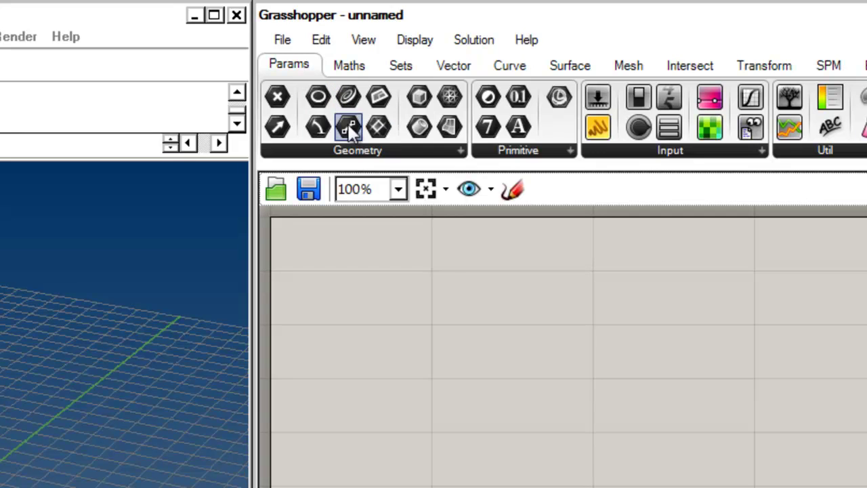
Place Line and Curve parameters on the Grasshopper canvas, and delete them all
{"action": "left_click_drag", "start_coordinate": [347, 126], "coordinate": [423, 315]}
{"action": "scroll", "coordinate": [404, 451], "scroll_direction": "up", "scroll_amount": 5}
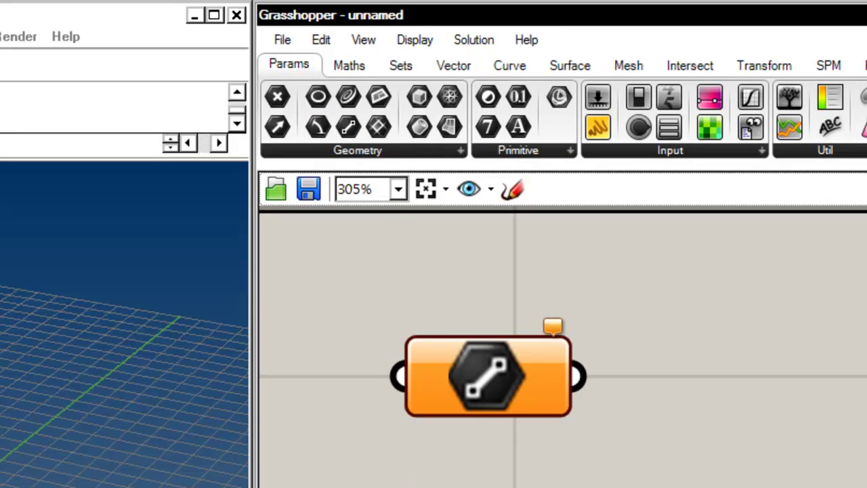
{"action": "scroll", "coordinate": [433, 433], "scroll_direction": "down", "scroll_amount": 5}
{"action": "key", "text": "ctrl+a"}
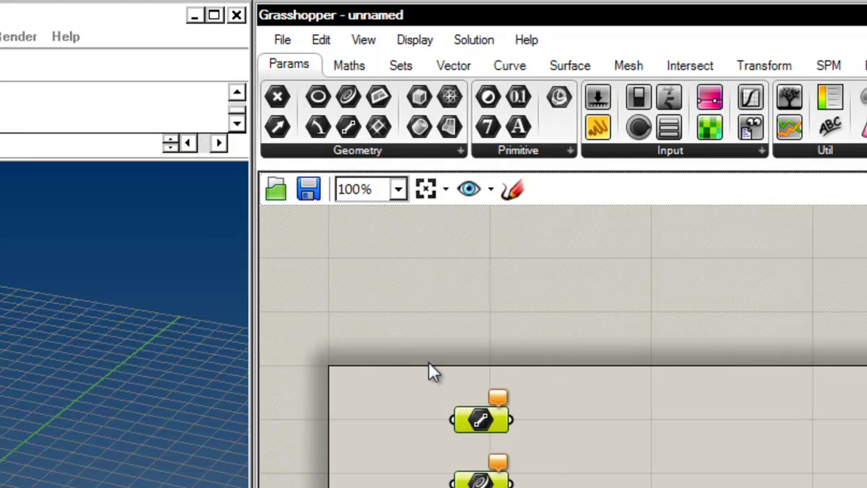
{"action": "key", "text": "Delete"}
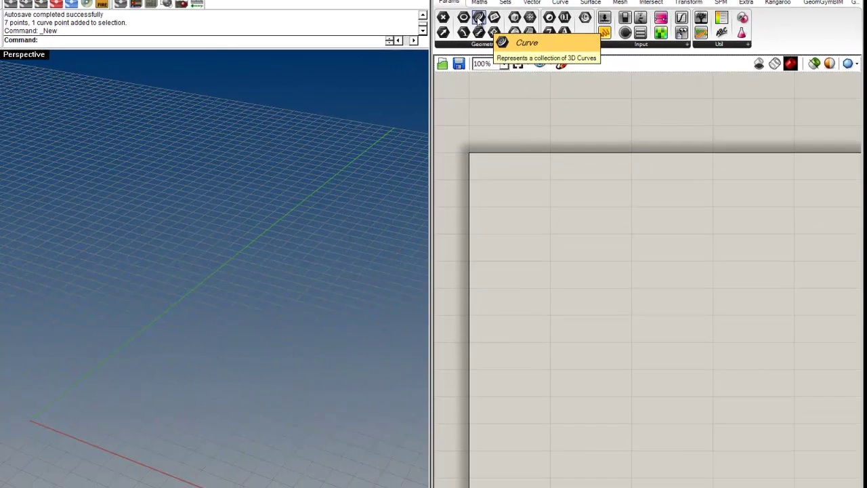
Place a Curve parameter on the empty canvas, reposition it and delete it
{"action": "left_click_drag", "start_coordinate": [478, 19], "coordinate": [560, 193]}
{"action": "scroll", "coordinate": [560, 198], "scroll_direction": "up", "scroll_amount": 5}
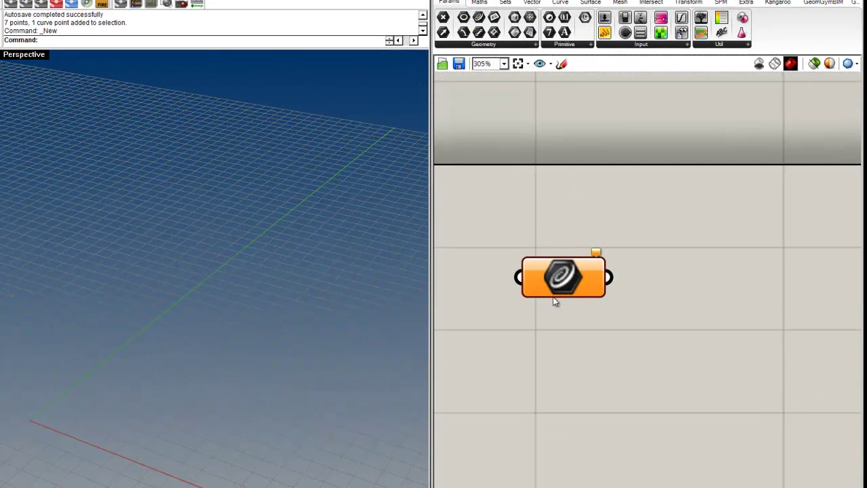
{"action": "left_click_drag", "start_coordinate": [549, 296], "coordinate": [594, 228]}
{"action": "left_click", "coordinate": [591, 271]}
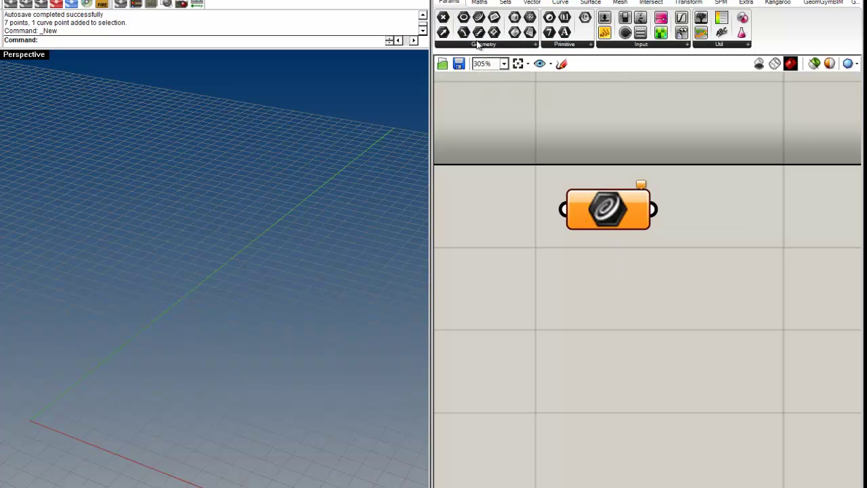
{"action": "left_click_drag", "start_coordinate": [618, 225], "coordinate": [618, 243]}
{"action": "left_click", "coordinate": [593, 236]}
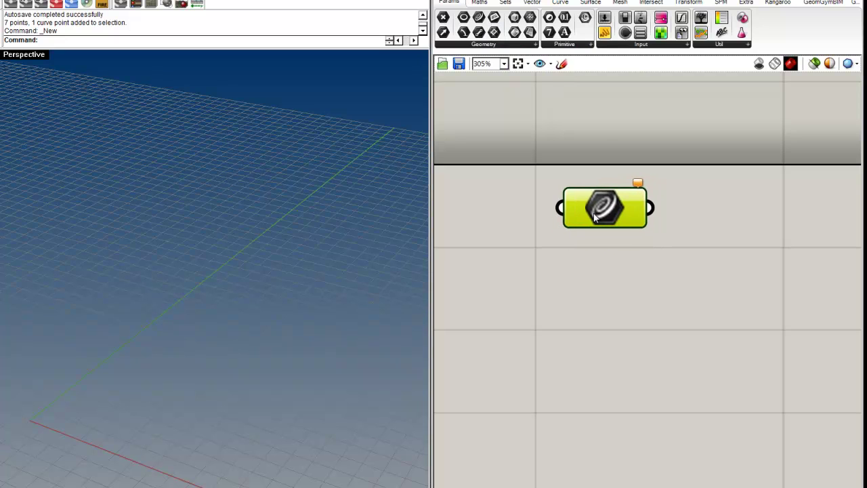
{"action": "key", "text": "Delete"}
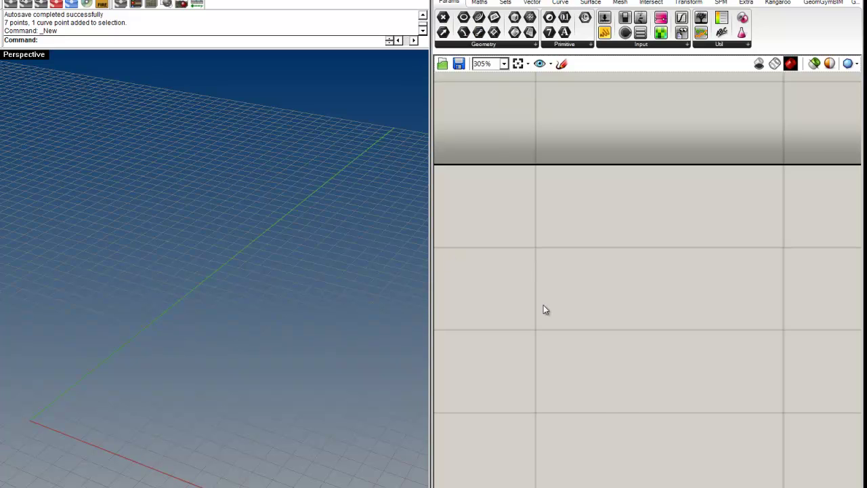
Create four separate point objects in the Rhino Perspective viewport, spread out as the corners of a rough quadrilateral near the origin
{"action": "scroll", "coordinate": [617, 284], "scroll_direction": "down", "scroll_amount": 4}
{"action": "right_click_drag", "start_coordinate": [557, 293], "coordinate": [512, 190]}
{"action": "scroll", "coordinate": [552, 232], "scroll_direction": "up", "scroll_amount": 2}
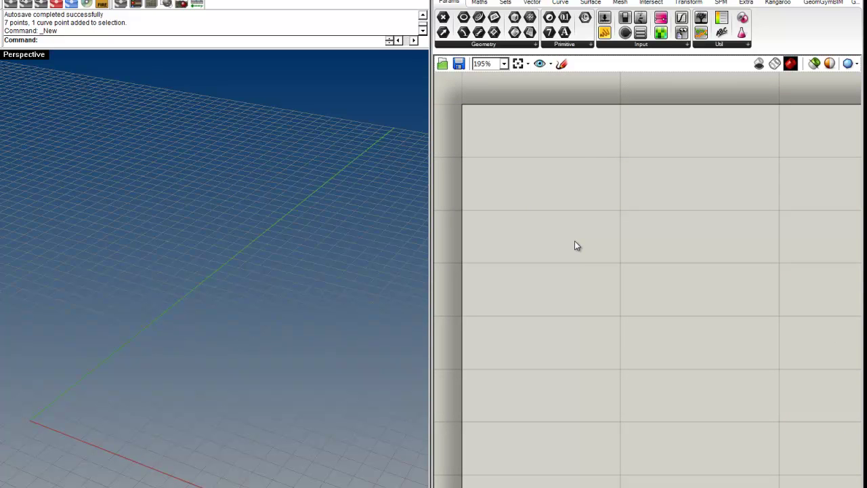
{"action": "right_click_drag", "start_coordinate": [223, 359], "coordinate": [209, 412]}
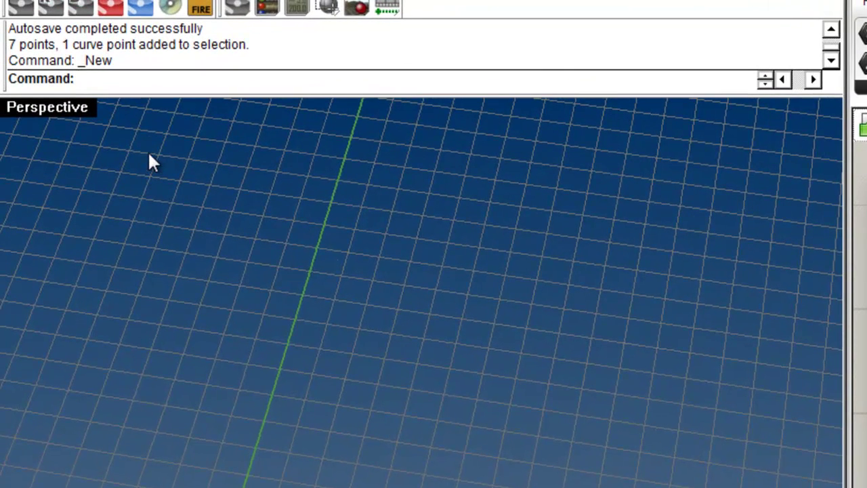
{"action": "type", "text": "POff"}
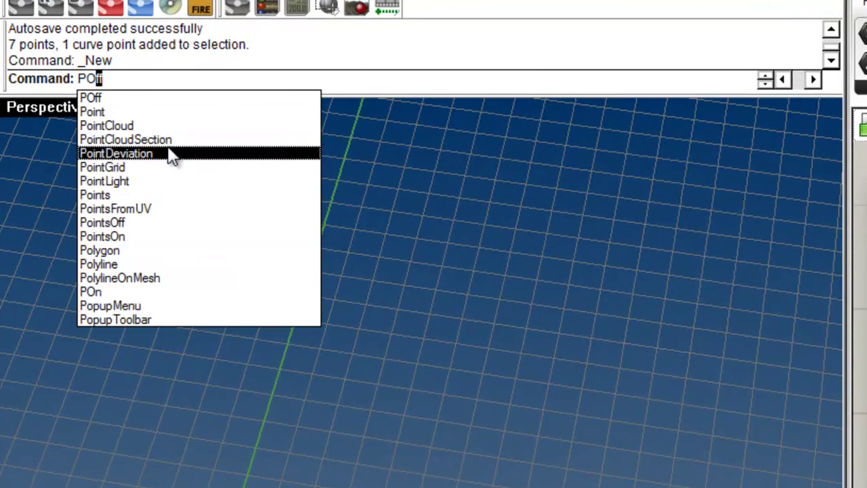
{"action": "left_click", "coordinate": [127, 113]}
{"action": "left_click", "coordinate": [156, 419]}
{"action": "right_click", "coordinate": [314, 372]}
{"action": "left_click", "coordinate": [129, 346]}
{"action": "right_click_drag", "start_coordinate": [192, 310], "coordinate": [196, 309]}
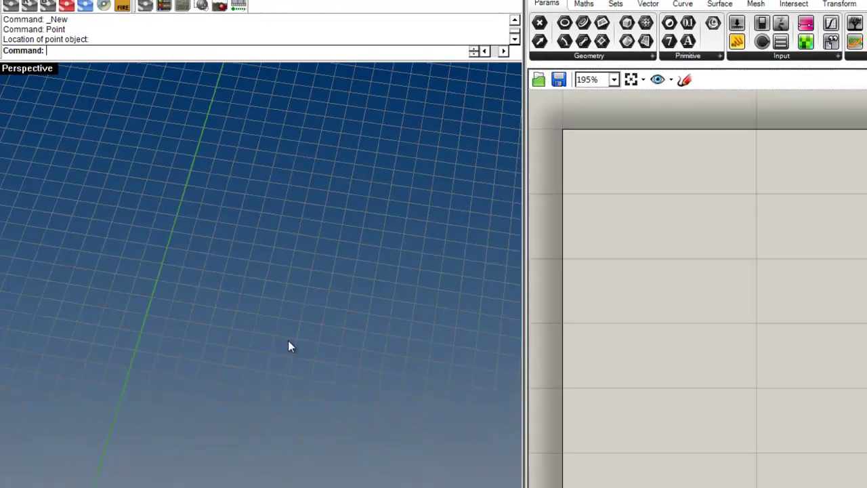
{"action": "key", "text": "Return"}
{"action": "left_click", "coordinate": [221, 280]}
{"action": "key", "text": "Return"}
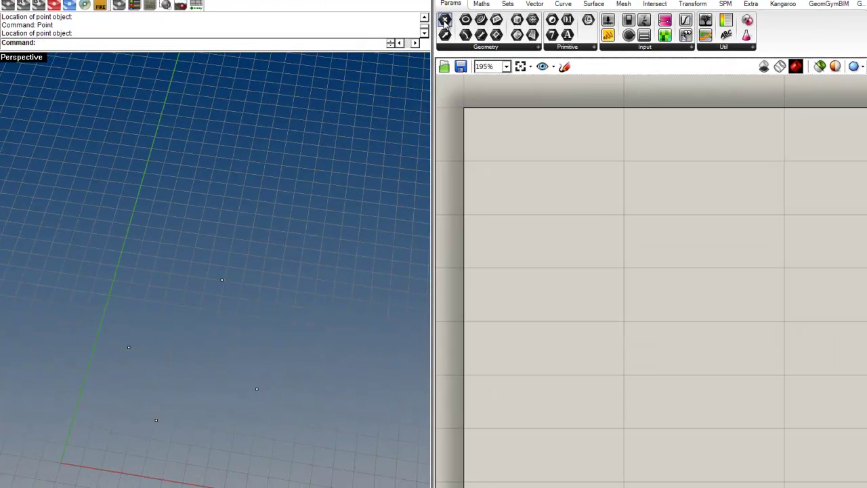
Add a Point parameter to the Grasshopper canvas and reference the Rhino point closest to the green axis
{"action": "left_click_drag", "start_coordinate": [444, 21], "coordinate": [500, 130]}
{"action": "right_click", "coordinate": [501, 132]}
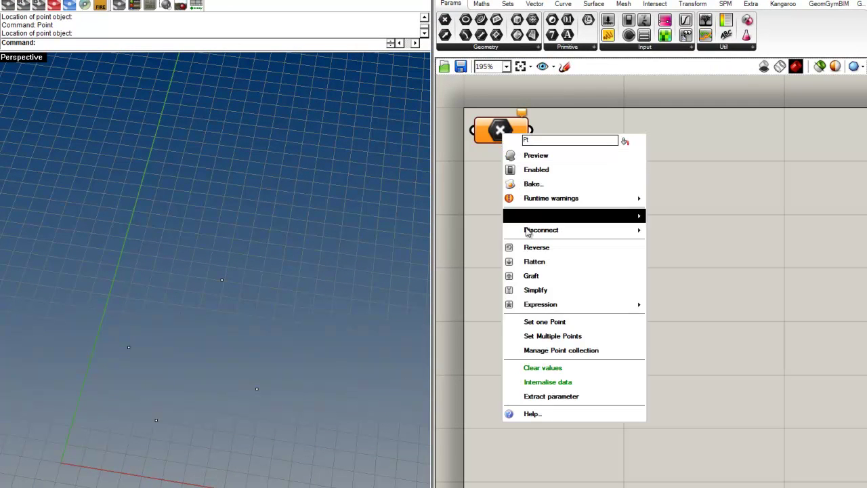
{"action": "left_click", "coordinate": [554, 324]}
{"action": "left_click", "coordinate": [129, 346]}
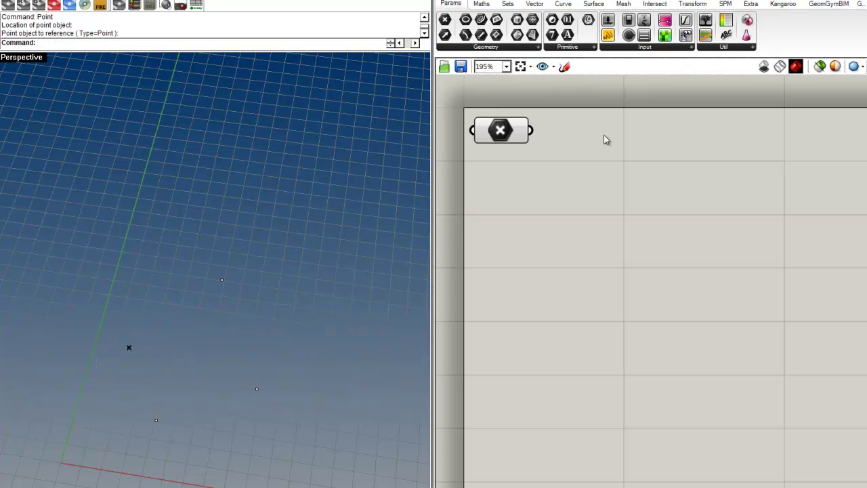
Duplicate the Point parameter below the first and reference the Rhino point farthest from the origin
{"action": "left_click_drag", "start_coordinate": [508, 132], "coordinate": [508, 178], "text": "alt"}
{"action": "right_click", "coordinate": [508, 177]}
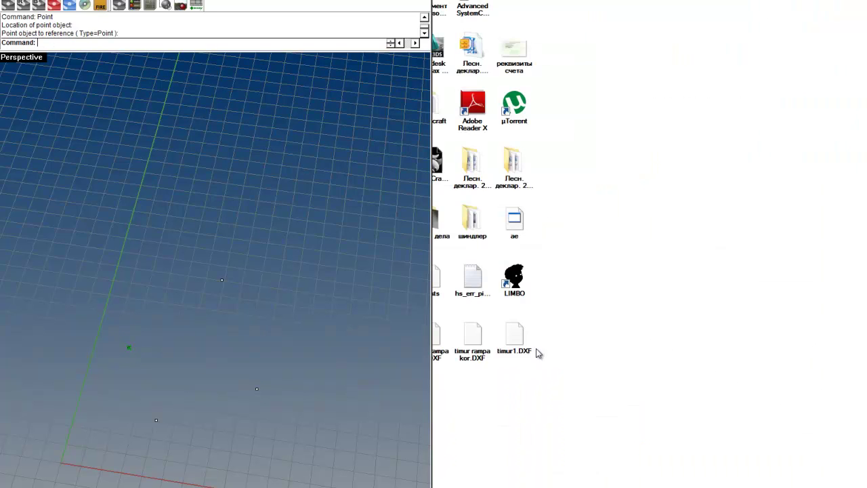
{"action": "left_click", "coordinate": [551, 351]}
{"action": "left_click_drag", "start_coordinate": [266, 312], "coordinate": [179, 229]}
Make a third copy of the Point parameter and reference the Rhino point farthest from the green axis
{"action": "left_click_drag", "start_coordinate": [508, 175], "coordinate": [505, 240], "text": "alt"}
{"action": "right_click", "coordinate": [505, 241]}
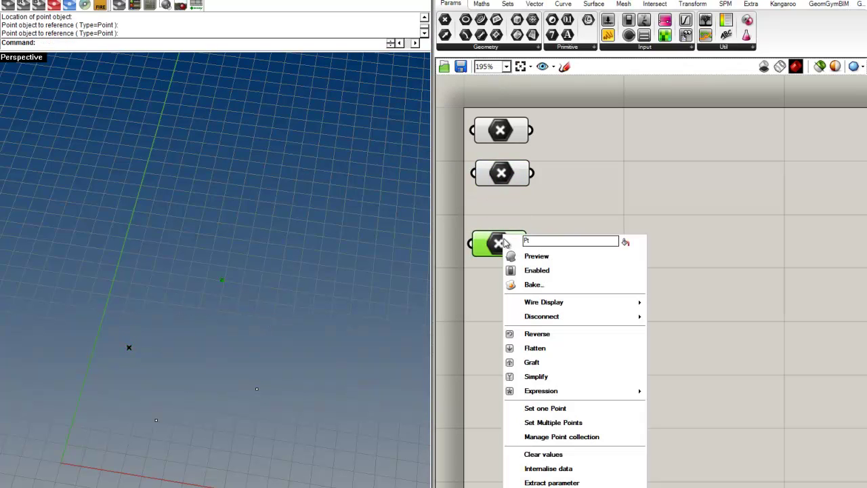
{"action": "left_click", "coordinate": [536, 414]}
{"action": "right_click", "coordinate": [501, 241]}
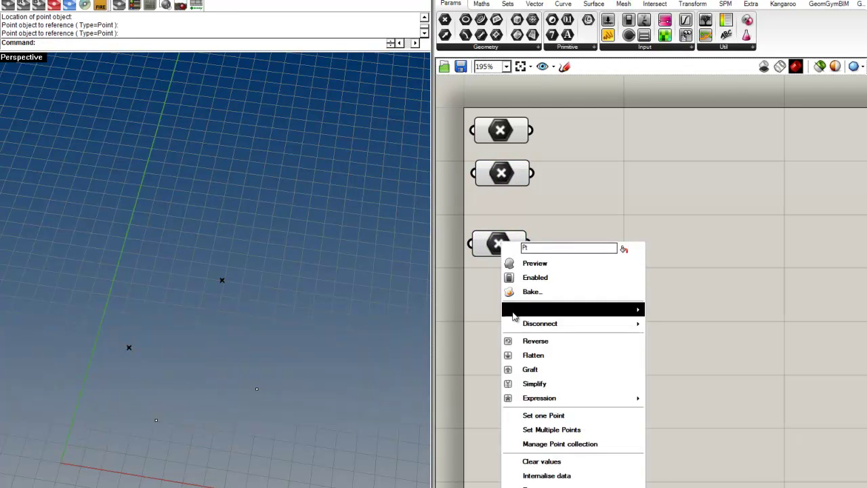
{"action": "left_click", "coordinate": [529, 415]}
{"action": "left_click", "coordinate": [256, 389]}
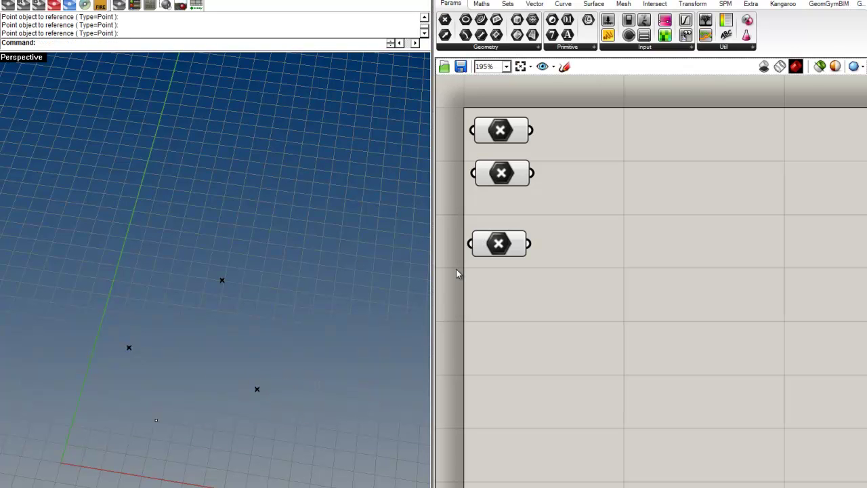
Make a fourth Point parameter referencing the remaining Rhino point, and move the lower two parameters up into an evenly spaced column
{"action": "left_click_drag", "start_coordinate": [503, 261], "coordinate": [502, 312], "text": "alt"}
{"action": "right_click", "coordinate": [501, 298]}
{"action": "left_click", "coordinate": [533, 473]}
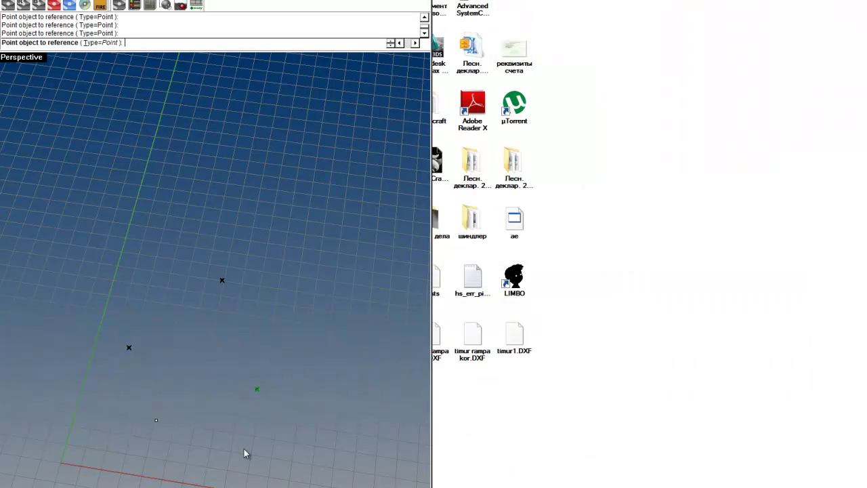
{"action": "left_click", "coordinate": [145, 418]}
{"action": "left_click", "coordinate": [567, 378]}
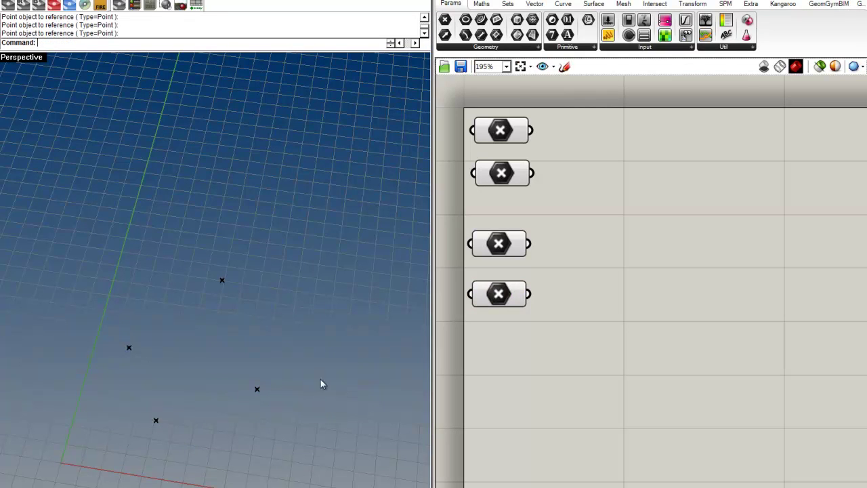
{"action": "left_click_drag", "start_coordinate": [506, 243], "coordinate": [518, 213]}
{"action": "left_click_drag", "start_coordinate": [504, 293], "coordinate": [515, 258]}
Set the document preview colour for unselected geometry to opaque white
{"action": "scroll", "coordinate": [176, 379], "scroll_direction": "up", "scroll_amount": 2}
{"action": "scroll", "coordinate": [224, 408], "scroll_direction": "up", "scroll_amount": 2}
{"action": "right_click_drag", "start_coordinate": [223, 408], "coordinate": [250, 403]}
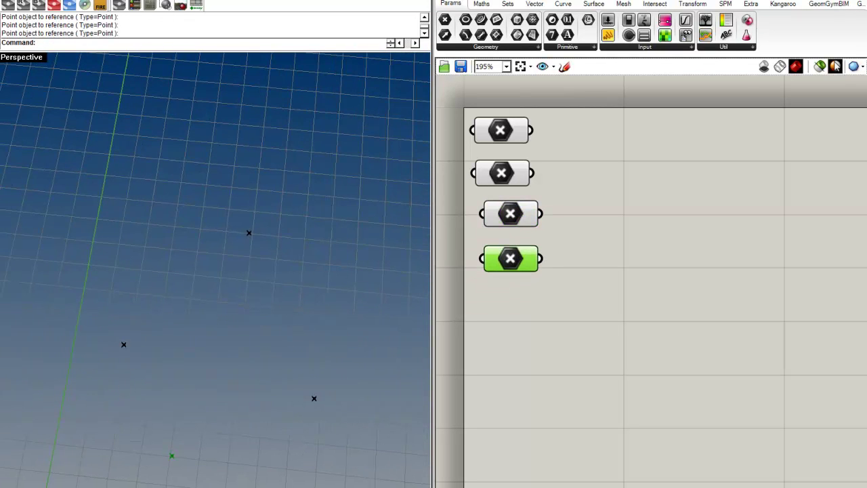
{"action": "left_click", "coordinate": [835, 67]}
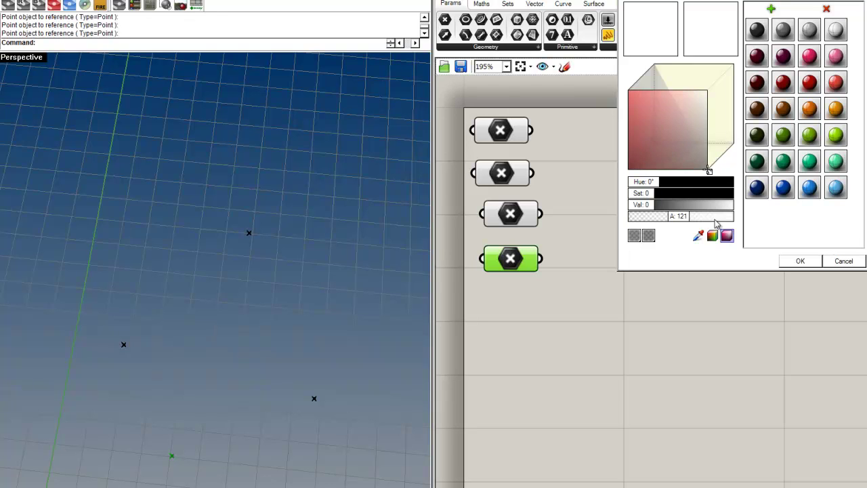
{"action": "left_click_drag", "start_coordinate": [679, 217], "coordinate": [744, 211]}
{"action": "left_click_drag", "start_coordinate": [703, 167], "coordinate": [711, 86]}
{"action": "left_click", "coordinate": [789, 261]}
{"action": "right_click_drag", "start_coordinate": [284, 359], "coordinate": [221, 339]}
{"action": "left_click", "coordinate": [633, 295]}
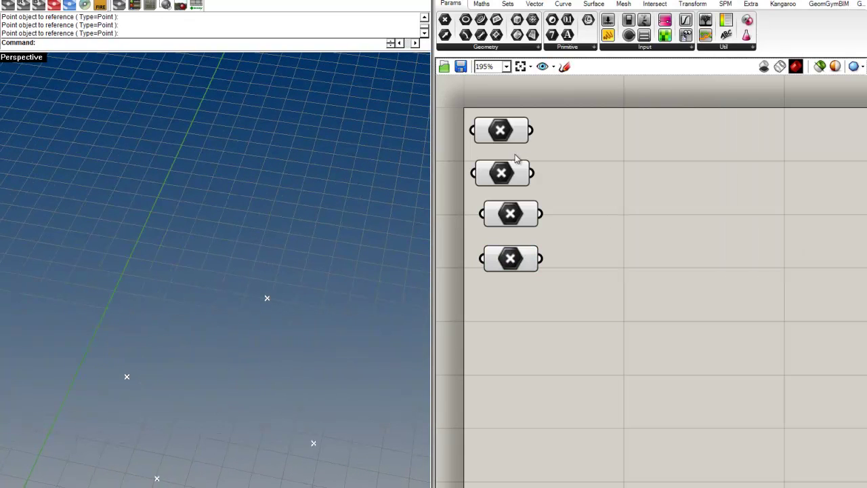
Move the four Point parameters down, add a Line component and connect the first two points to its A and B inputs
{"action": "left_click_drag", "start_coordinate": [573, 271], "coordinate": [469, 106]}
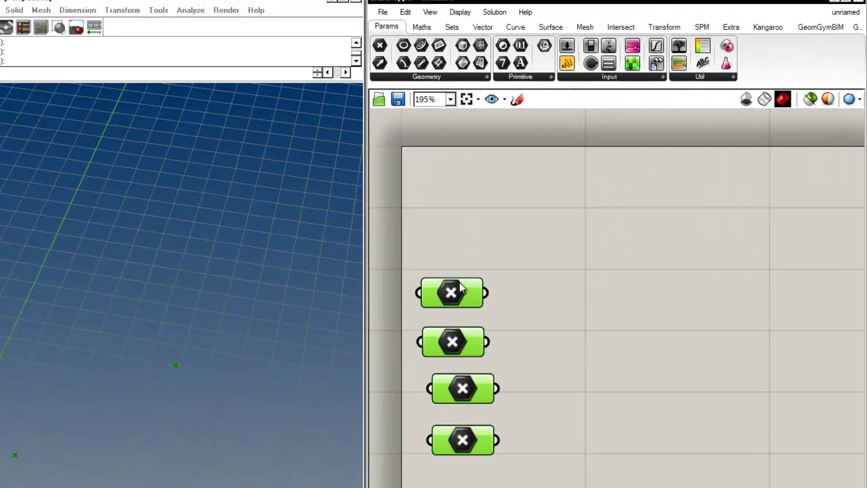
{"action": "left_click", "coordinate": [485, 41]}
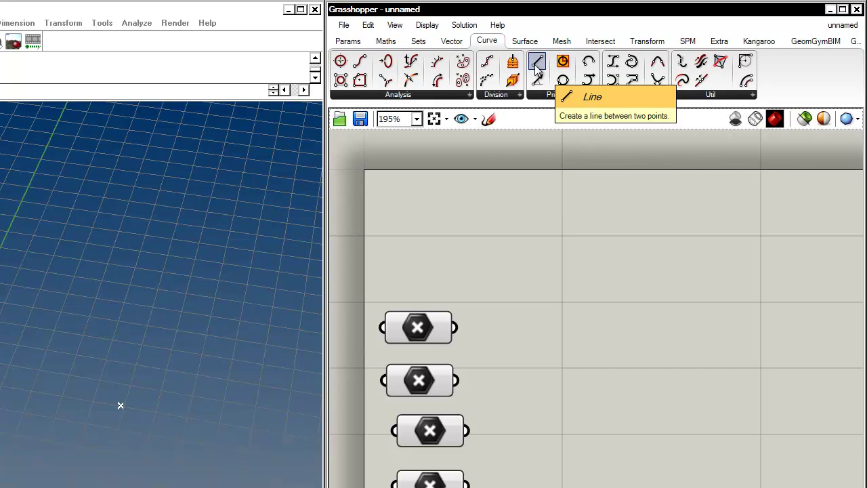
{"action": "left_click_drag", "start_coordinate": [537, 62], "coordinate": [620, 347]}
{"action": "left_click_drag", "start_coordinate": [639, 249], "coordinate": [542, 251]}
{"action": "left_click_drag", "start_coordinate": [628, 266], "coordinate": [540, 279]}
{"action": "left_click_drag", "start_coordinate": [678, 256], "coordinate": [693, 275]}
{"action": "left_click", "coordinate": [705, 316]}
{"action": "right_click_drag", "start_coordinate": [705, 316], "coordinate": [616, 317]}
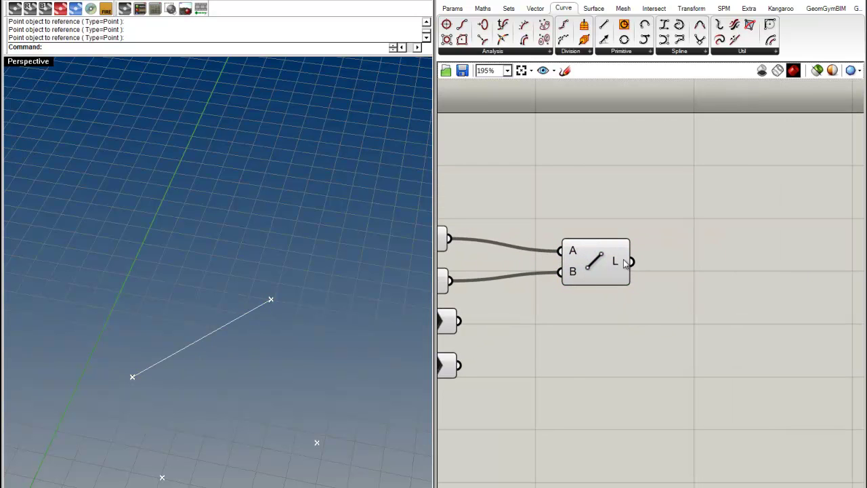
Add a Panel beside the Line component and connect it to the L output to read the line data
{"action": "left_click", "coordinate": [462, 9]}
{"action": "left_click_drag", "start_coordinate": [608, 40], "coordinate": [745, 281]}
{"action": "left_click_drag", "start_coordinate": [664, 273], "coordinate": [609, 266]}
{"action": "scroll", "coordinate": [649, 289], "scroll_direction": "up", "scroll_amount": 4}
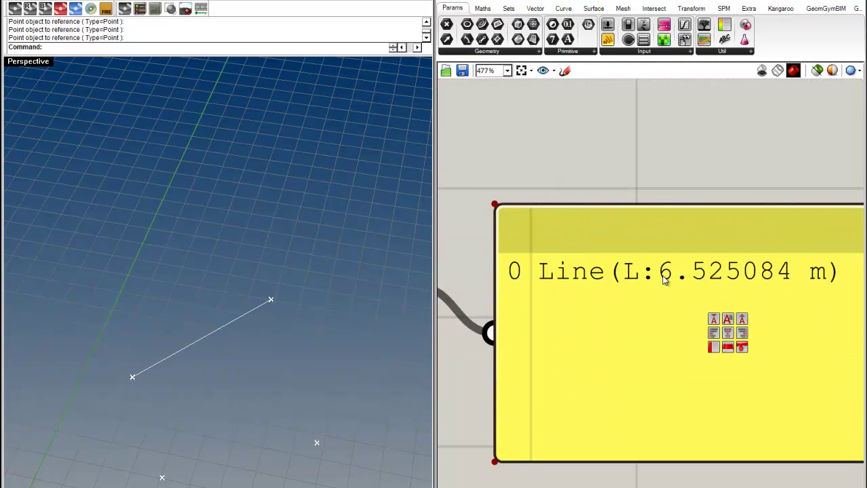
{"action": "scroll", "coordinate": [660, 280], "scroll_direction": "down", "scroll_amount": 6}
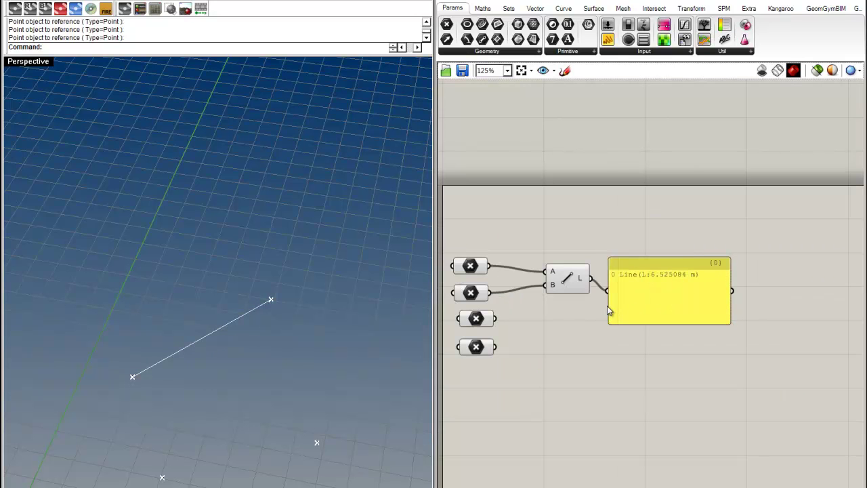
Move the Panel and the Line component up to free space below them
{"action": "left_click_drag", "start_coordinate": [610, 305], "coordinate": [653, 279]}
{"action": "left_click_drag", "start_coordinate": [577, 285], "coordinate": [577, 260]}
{"action": "left_click", "coordinate": [595, 296]}
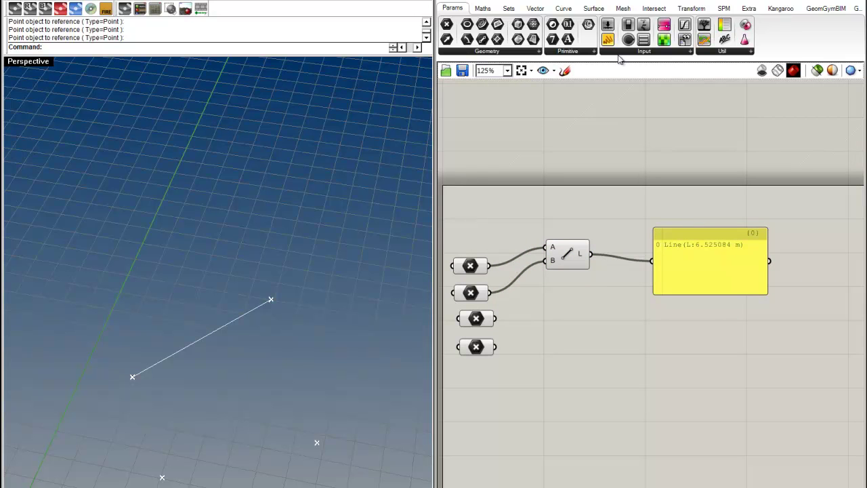
Add a Circle 3Pt component below the Line and connect the first three Point parameters to its A, B and C inputs
{"action": "left_click", "coordinate": [594, 9]}
{"action": "left_click", "coordinate": [567, 9]}
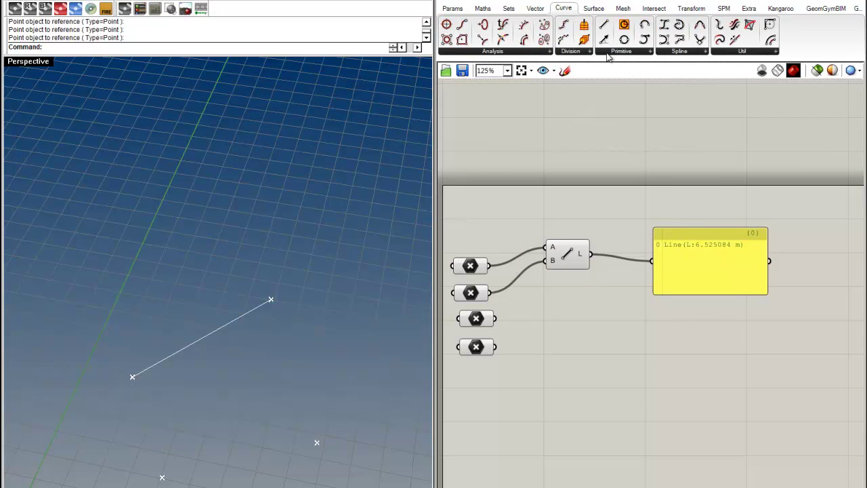
{"action": "left_click", "coordinate": [640, 57]}
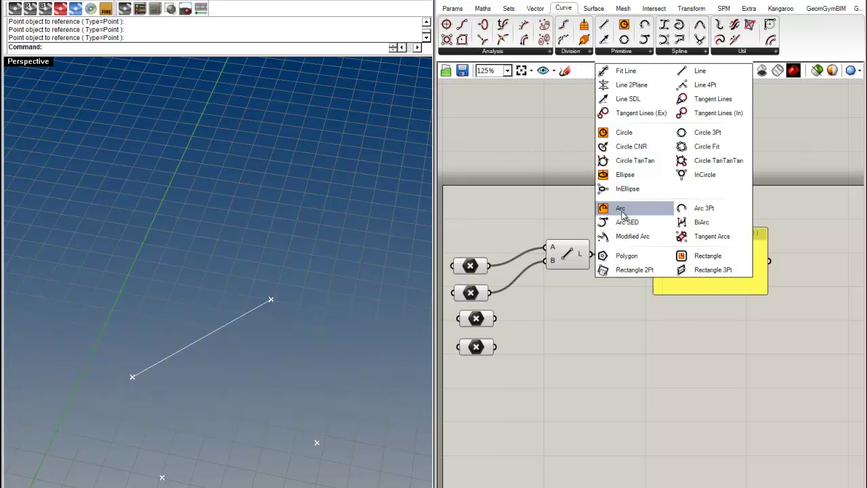
{"action": "left_click", "coordinate": [691, 133]}
{"action": "left_click", "coordinate": [595, 330]}
{"action": "mouse_move", "coordinate": [576, 316]}
{"action": "left_mouse_down"}
{"action": "mouse_move", "coordinate": [490, 265]}
{"action": "mouse_move", "coordinate": [572, 330]}
{"action": "mouse_move", "coordinate": [495, 318]}
{"action": "left_mouse_up"}
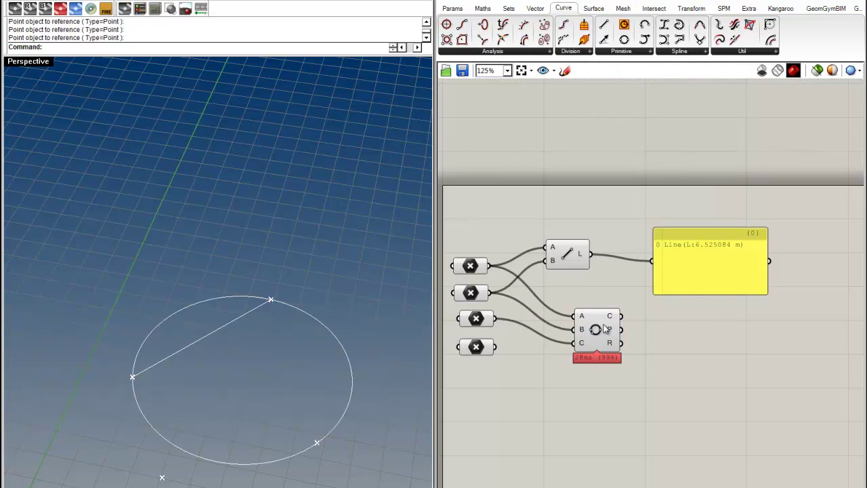
Duplicate the Panel for the Circle 3Pt component's C output, and adjust the line Panel's position above it
{"action": "left_click_drag", "start_coordinate": [681, 305], "coordinate": [658, 330], "text": "alt"}
{"action": "left_click", "coordinate": [720, 384]}
{"action": "scroll", "coordinate": [719, 385], "scroll_direction": "up", "scroll_amount": 4}
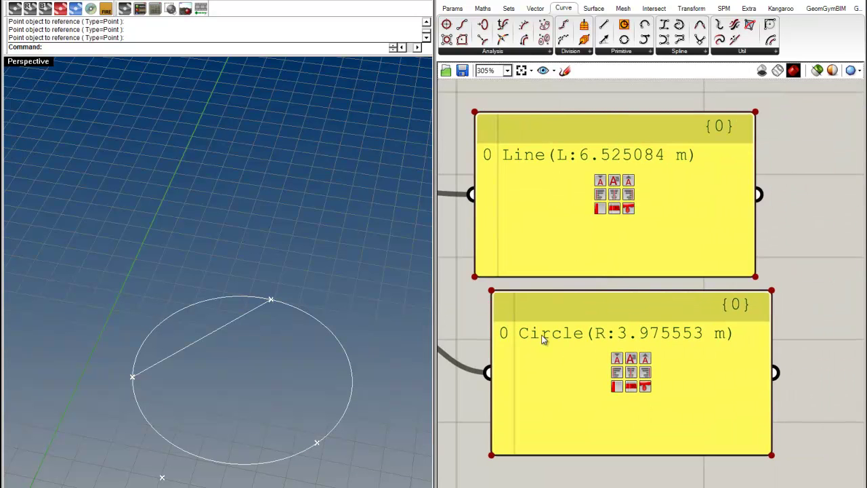
{"action": "scroll", "coordinate": [602, 344], "scroll_direction": "down", "scroll_amount": 2}
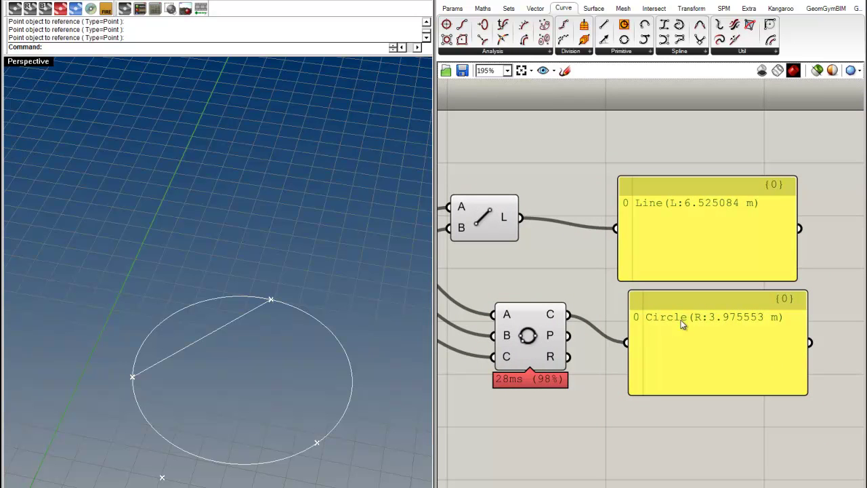
{"action": "left_click_drag", "start_coordinate": [712, 234], "coordinate": [722, 225]}
{"action": "left_click", "coordinate": [605, 411]}
{"action": "right_click_drag", "start_coordinate": [605, 412], "coordinate": [730, 352]}
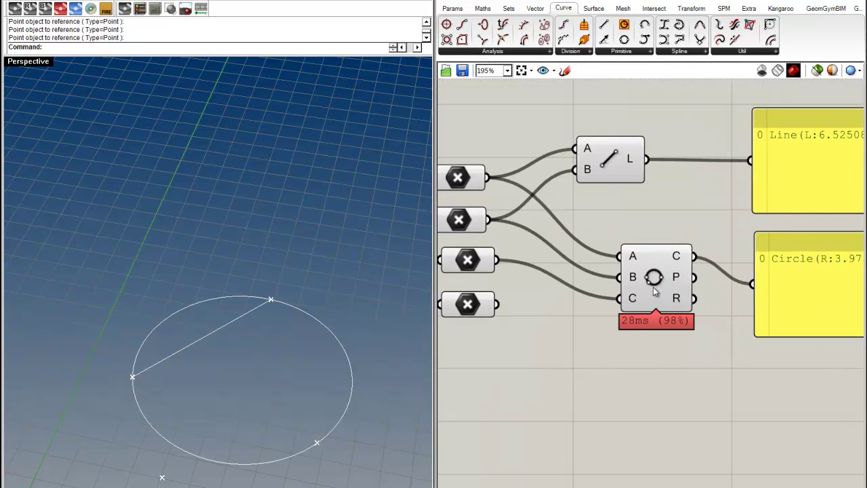
Add an Arc 3Pt component below Circle 3Pt and connect the first, second and fourth Point parameters to its A, B and C inputs
{"action": "left_click_drag", "start_coordinate": [655, 277], "coordinate": [647, 272]}
{"action": "left_click", "coordinate": [627, 52]}
{"action": "left_click_drag", "start_coordinate": [643, 39], "coordinate": [638, 369]}
{"action": "left_click_drag", "start_coordinate": [602, 348], "coordinate": [495, 189]}
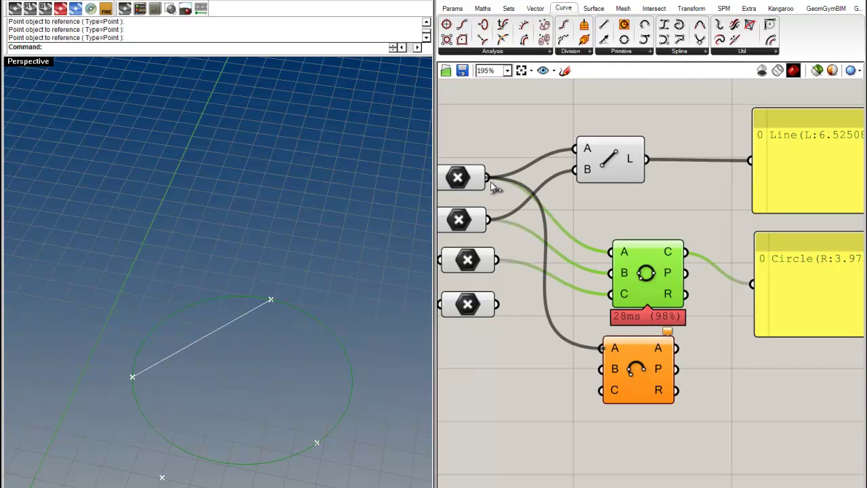
{"action": "left_click_drag", "start_coordinate": [487, 219], "coordinate": [488, 287]}
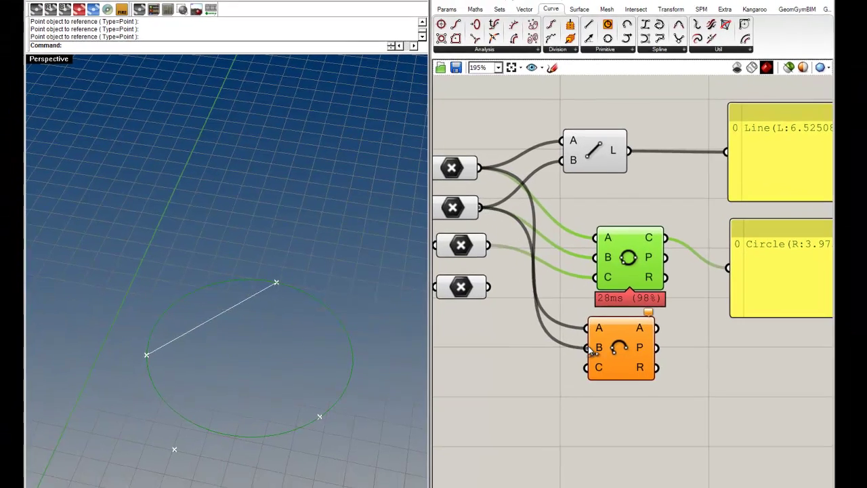
{"action": "left_click_drag", "start_coordinate": [628, 368], "coordinate": [630, 382]}
{"action": "left_click", "coordinate": [715, 359]}
Duplicate the circle's Panel below it, connect the copy to the Arc 3Pt component's A output, and adjust its position
{"action": "right_click_drag", "start_coordinate": [714, 359], "coordinate": [607, 336]}
{"action": "scroll", "coordinate": [606, 337], "scroll_direction": "down", "scroll_amount": 2}
{"action": "left_click_drag", "start_coordinate": [657, 289], "coordinate": [657, 371], "text": "alt"}
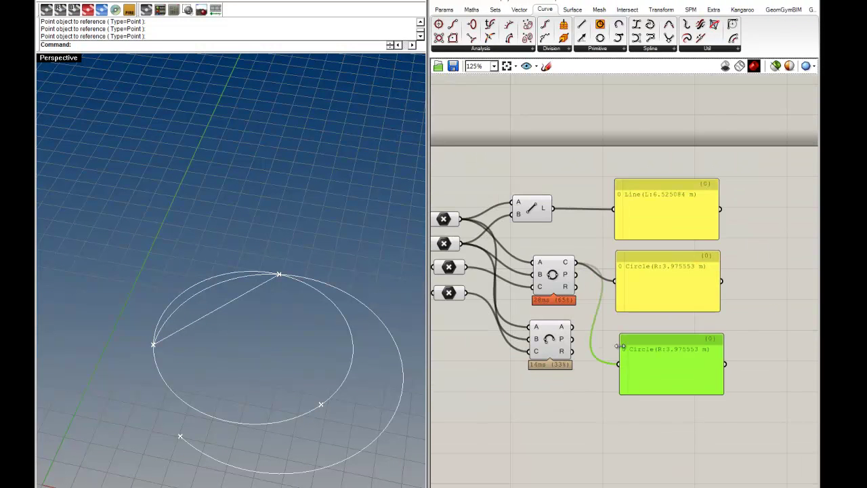
{"action": "left_click_drag", "start_coordinate": [575, 328], "coordinate": [572, 327]}
{"action": "scroll", "coordinate": [636, 343], "scroll_direction": "up", "scroll_amount": 5}
{"action": "right_click_drag", "start_coordinate": [625, 370], "coordinate": [516, 344]}
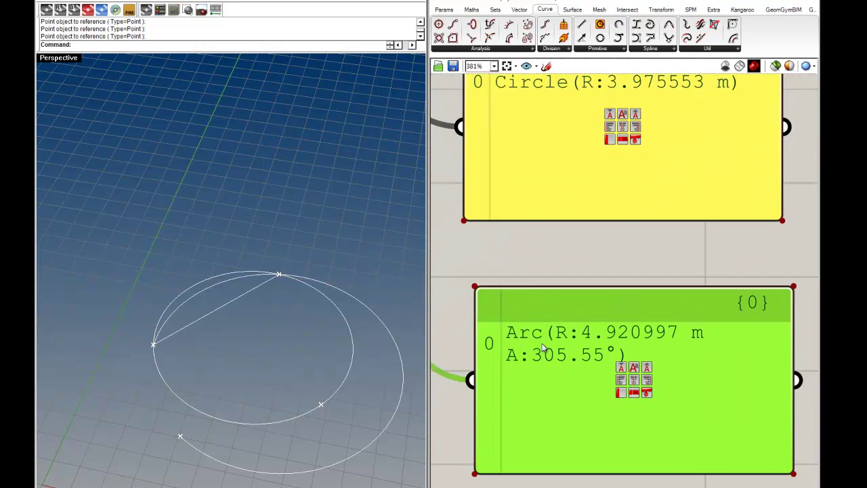
{"action": "scroll", "coordinate": [552, 325], "scroll_direction": "down", "scroll_amount": 2}
{"action": "left_click_drag", "start_coordinate": [558, 334], "coordinate": [548, 307]}
{"action": "left_click", "coordinate": [543, 440]}
{"action": "right_click_drag", "start_coordinate": [492, 354], "coordinate": [609, 341]}
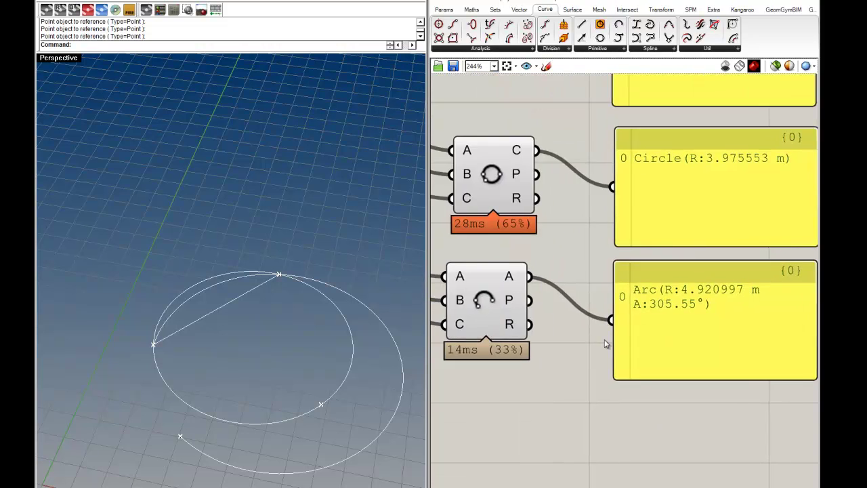
{"action": "scroll", "coordinate": [605, 340], "scroll_direction": "down", "scroll_amount": 3}
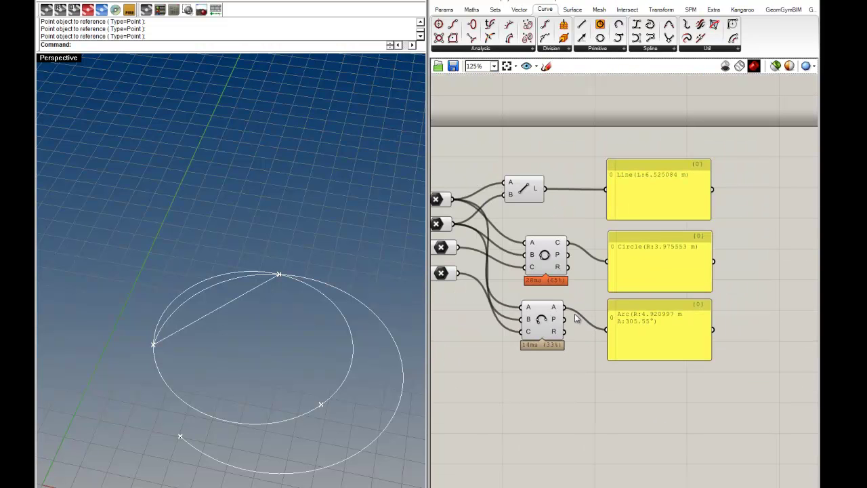
Add a Rectangle 2Pt component below Arc 3Pt and connect the second and fourth Point parameters to its A and B inputs
{"action": "left_click", "coordinate": [600, 49]}
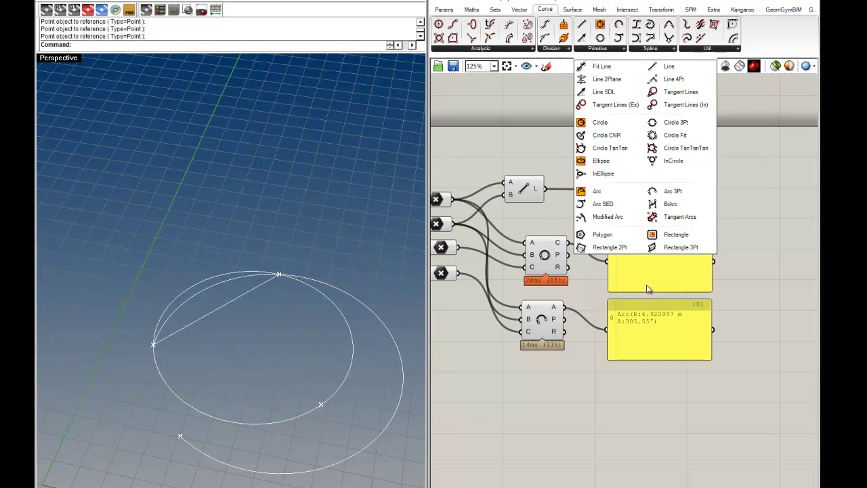
{"action": "left_click", "coordinate": [598, 247]}
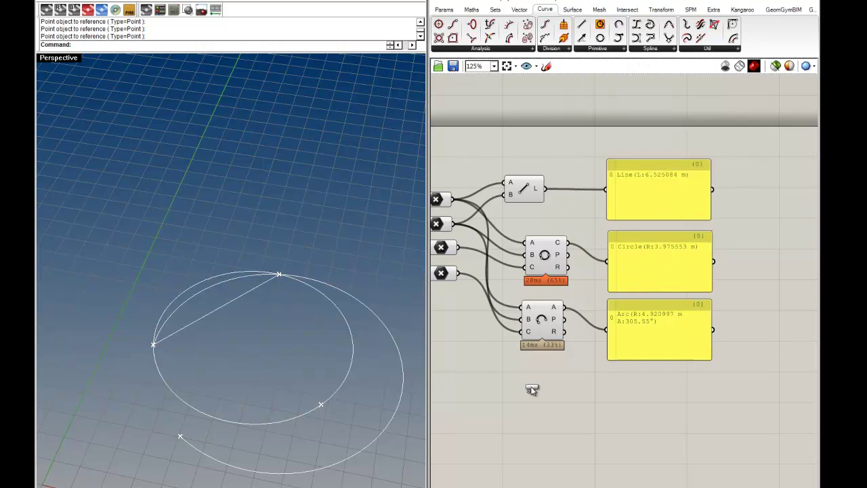
{"action": "left_click", "coordinate": [537, 384]}
{"action": "mouse_move", "coordinate": [575, 389]}
{"action": "left_mouse_down"}
{"action": "mouse_move", "coordinate": [519, 263]}
{"action": "mouse_move", "coordinate": [572, 406]}
{"action": "mouse_move", "coordinate": [596, 405]}
{"action": "mouse_move", "coordinate": [577, 400]}
{"action": "left_mouse_up"}
Duplicate the arc's Panel below it and connect the copy to the Rectangle 2Pt component's R output to read its data
{"action": "right_click_drag", "start_coordinate": [713, 372], "coordinate": [663, 328]}
{"action": "left_click_drag", "start_coordinate": [658, 313], "coordinate": [574, 360], "text": "alt"}
{"action": "scroll", "coordinate": [622, 400], "scroll_direction": "up", "scroll_amount": 5}
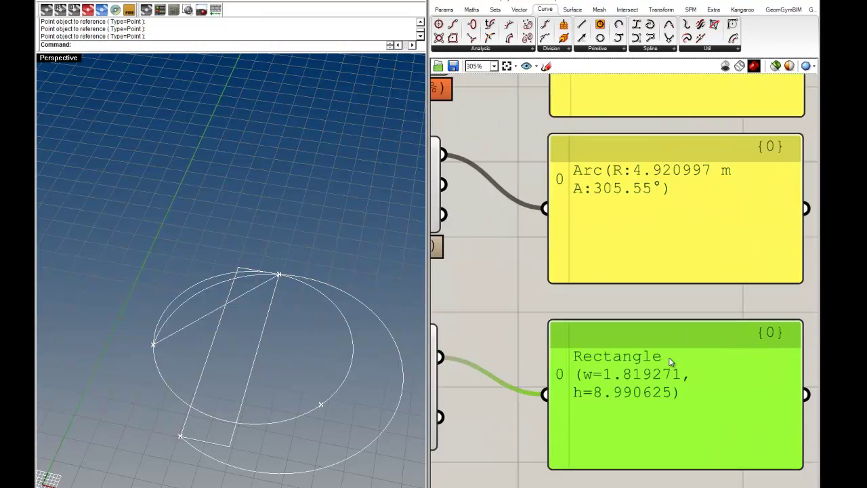
{"action": "left_click", "coordinate": [592, 283]}
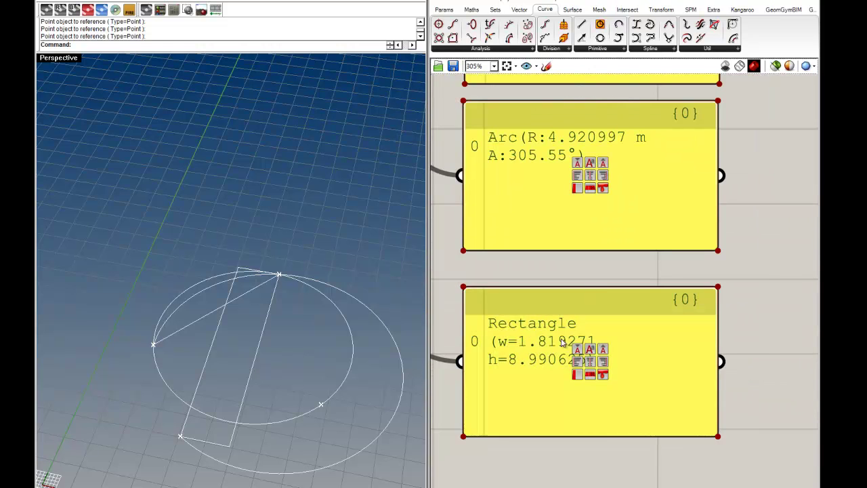
{"action": "scroll", "coordinate": [516, 357], "scroll_direction": "up", "scroll_amount": 1}
{"action": "scroll", "coordinate": [537, 354], "scroll_direction": "down", "scroll_amount": 6}
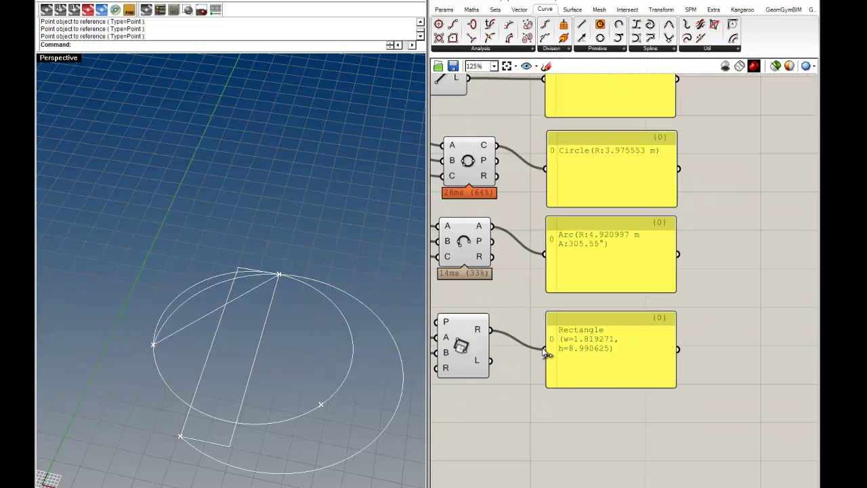
Tidy the spacing of the components and panels, and move the whole definition toward the canvas's upper corner
{"action": "left_click_drag", "start_coordinate": [572, 362], "coordinate": [577, 339]}
{"action": "left_click_drag", "start_coordinate": [553, 155], "coordinate": [577, 183]}
{"action": "scroll", "coordinate": [537, 189], "scroll_direction": "down", "scroll_amount": 1}
{"action": "left_click_drag", "start_coordinate": [507, 263], "coordinate": [485, 216]}
{"action": "left_click_drag", "start_coordinate": [702, 381], "coordinate": [469, 121]}
{"action": "left_click_drag", "start_coordinate": [577, 179], "coordinate": [617, 158]}
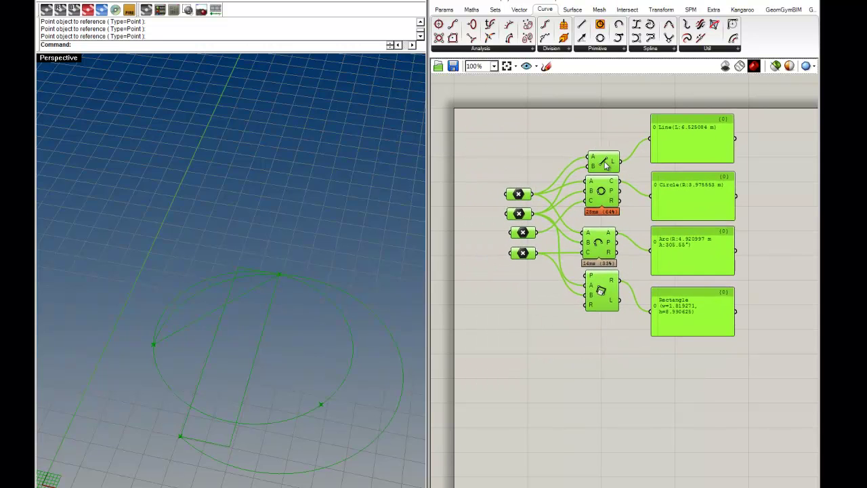
{"action": "left_click", "coordinate": [677, 341]}
Turn off the preview of the four Point parameters and the Line, Circle, Arc and Rectangle components
{"action": "left_click_drag", "start_coordinate": [611, 332], "coordinate": [508, 128]}
{"action": "key", "text": "ctrl+q"}
{"action": "left_click", "coordinate": [516, 262]}
Duplicate the four Point parameters into the free canvas area below the existing definition
{"action": "right_click_drag", "start_coordinate": [516, 261], "coordinate": [534, 216]}
{"action": "left_click_drag", "start_coordinate": [547, 247], "coordinate": [537, 173]}
{"action": "left_click_drag", "start_coordinate": [476, 110], "coordinate": [430, 362]}
{"action": "left_click", "coordinate": [545, 359]}
{"action": "right_click_drag", "start_coordinate": [524, 359], "coordinate": [497, 397]}
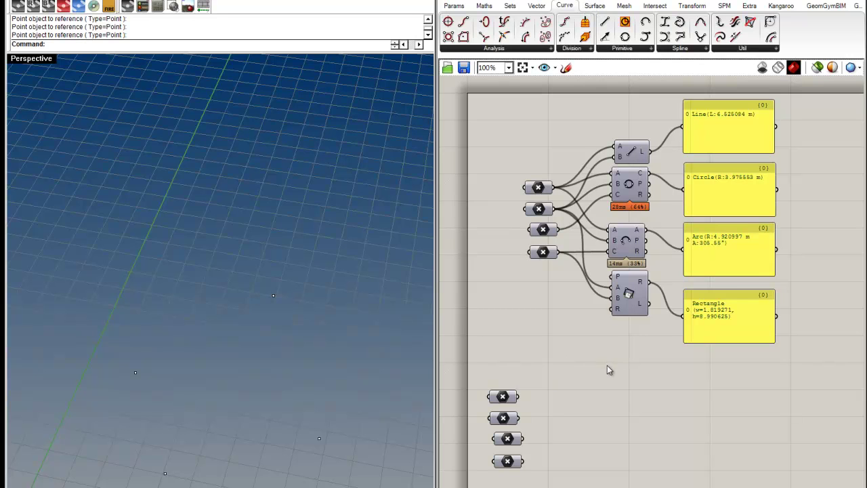
Examine the geometry descriptions in the curve panels up close, including those for the arc and rectangle
{"action": "right_click_drag", "start_coordinate": [605, 365], "coordinate": [590, 372]}
{"action": "left_click", "coordinate": [455, 5]}
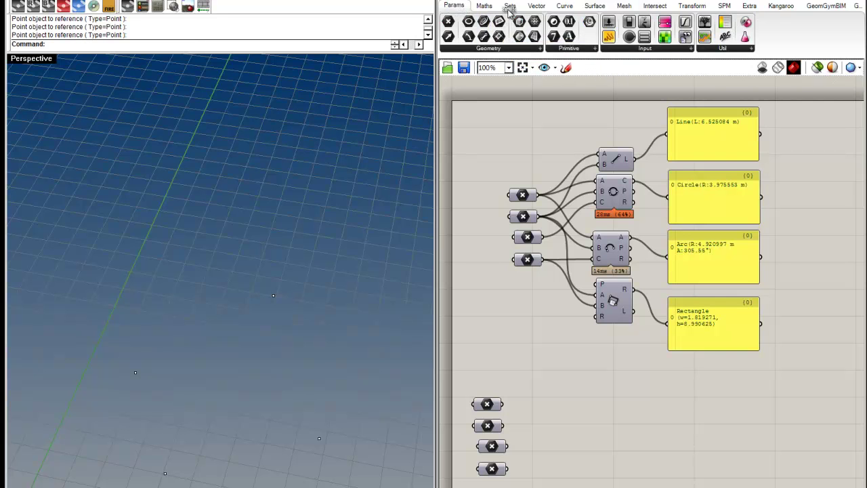
{"action": "left_click", "coordinate": [510, 7]}
{"action": "right_click_drag", "start_coordinate": [703, 292], "coordinate": [630, 313]}
{"action": "scroll", "coordinate": [624, 328], "scroll_direction": "up", "scroll_amount": 5}
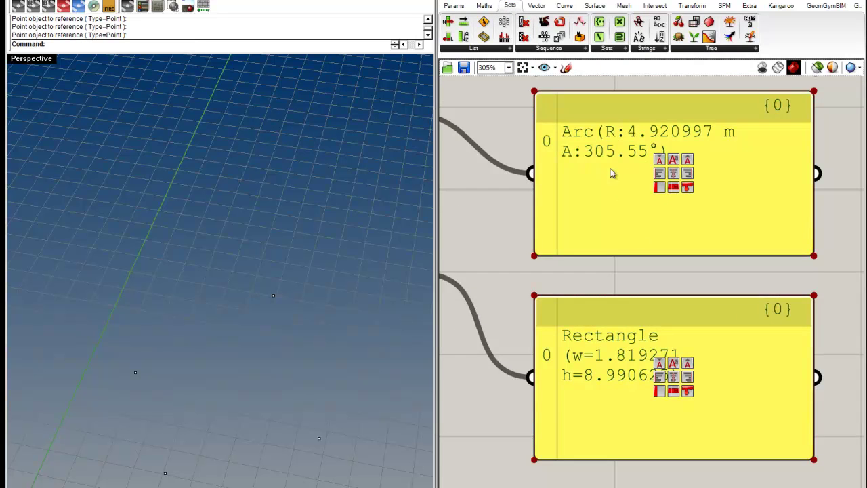
{"action": "right_click_drag", "start_coordinate": [678, 143], "coordinate": [648, 256]}
{"action": "right_click_drag", "start_coordinate": [596, 160], "coordinate": [709, 207]}
{"action": "scroll", "coordinate": [611, 342], "scroll_direction": "down", "scroll_amount": 5}
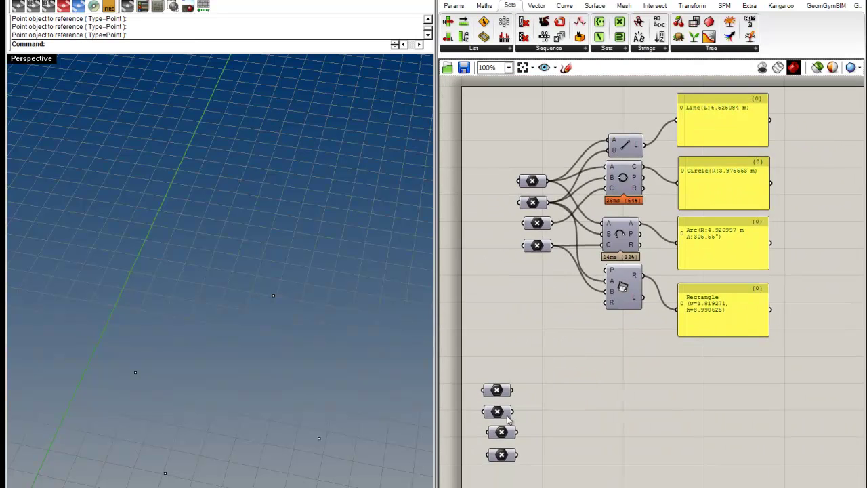
Shift the four duplicated Point parameters slightly further down from the original definition
{"action": "right_click_drag", "start_coordinate": [528, 414], "coordinate": [547, 391]}
{"action": "left_click_drag", "start_coordinate": [534, 480], "coordinate": [520, 388]}
{"action": "left_click", "coordinate": [577, 385]}
{"action": "right_click_drag", "start_coordinate": [574, 385], "coordinate": [565, 369]}
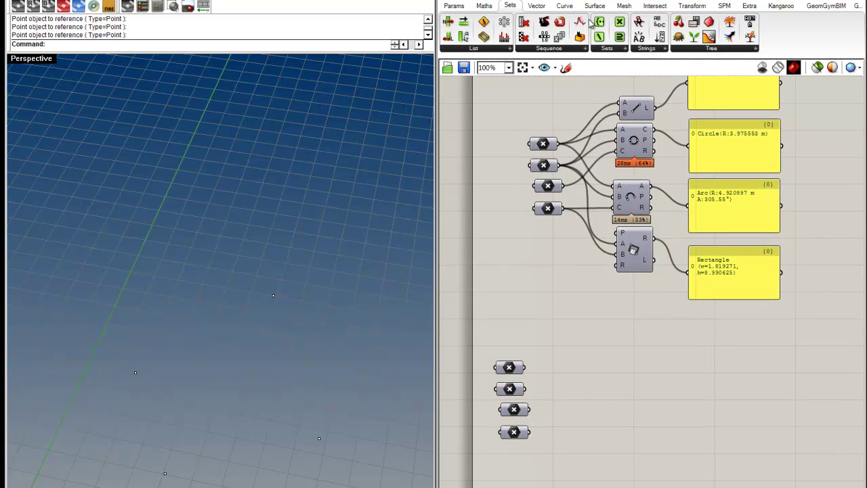
Add a PolyLine component beside the duplicated Point parameters and connect all four points to its V input
{"action": "left_click", "coordinate": [564, 6]}
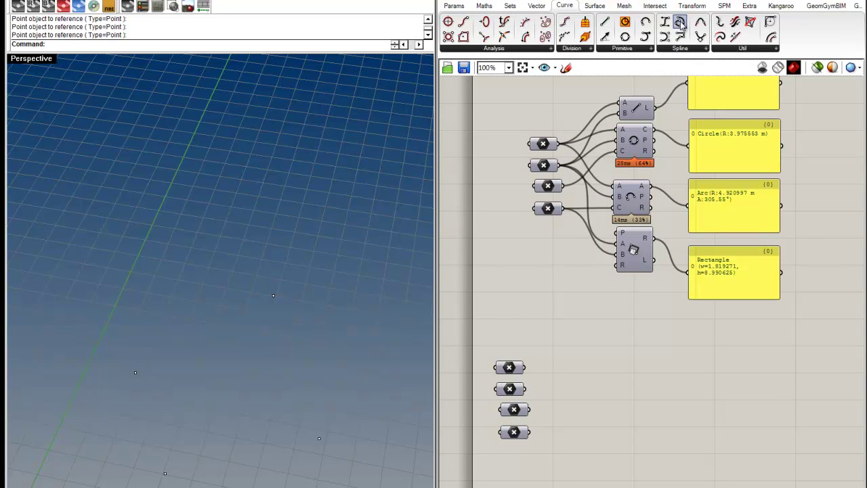
{"action": "left_click_drag", "start_coordinate": [683, 39], "coordinate": [530, 366]}
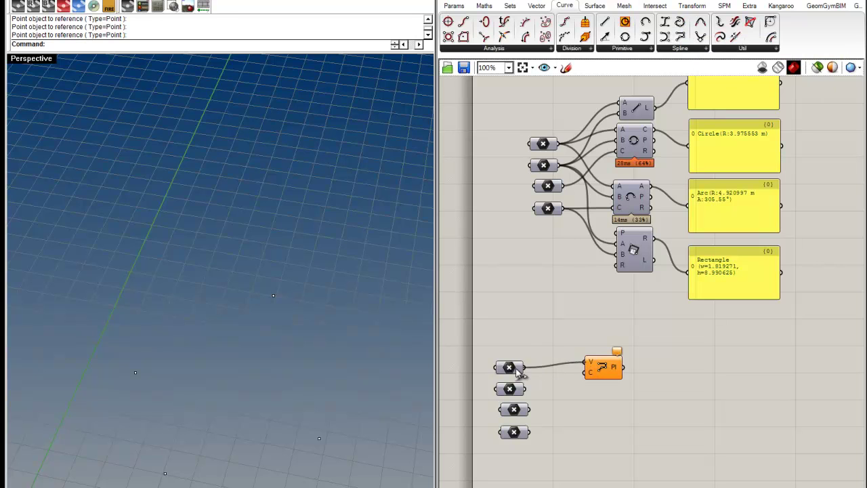
{"action": "left_click_drag", "start_coordinate": [590, 366], "coordinate": [530, 433], "text": "shift"}
Duplicate the rectangle's Panel beside the PolyLine component and connect the copy to the Pl output
{"action": "left_click_drag", "start_coordinate": [733, 291], "coordinate": [723, 360], "text": "alt"}
{"action": "left_click_drag", "start_coordinate": [673, 350], "coordinate": [621, 367]}
{"action": "left_click_drag", "start_coordinate": [700, 341], "coordinate": [692, 368]}
{"action": "scroll", "coordinate": [690, 376], "scroll_direction": "up", "scroll_amount": 3}
{"action": "left_click", "coordinate": [600, 317]}
{"action": "right_click_drag", "start_coordinate": [599, 317], "coordinate": [679, 319]}
Reposition the PolyLine component and move its Panel further away to leave free space between them
{"action": "left_click_drag", "start_coordinate": [561, 371], "coordinate": [588, 385]}
{"action": "left_click", "coordinate": [629, 342]}
{"action": "scroll", "coordinate": [628, 342], "scroll_direction": "down", "scroll_amount": 3}
{"action": "right_click_drag", "start_coordinate": [628, 342], "coordinate": [575, 361]}
{"action": "left_click_drag", "start_coordinate": [683, 384], "coordinate": [764, 385]}
{"action": "left_click", "coordinate": [764, 344]}
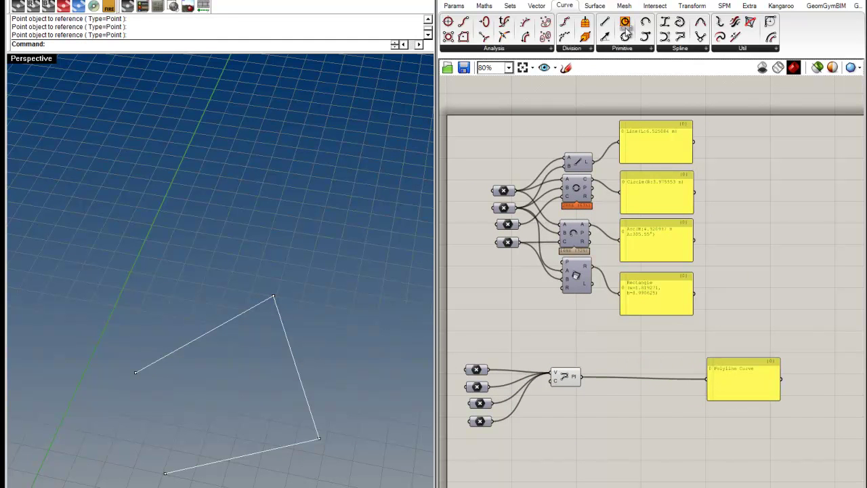
Add a Brep | Line intersection component between the PolyLine component and its Panel
{"action": "right_click_drag", "start_coordinate": [291, 393], "coordinate": [305, 371]}
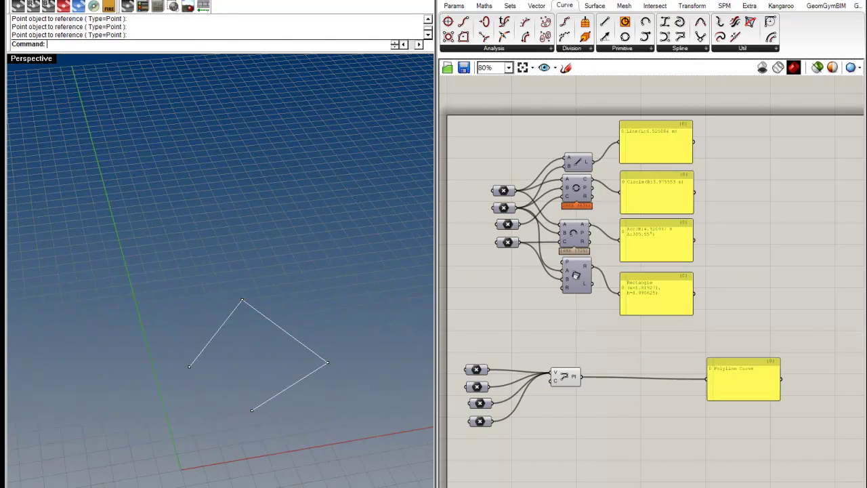
{"action": "left_click", "coordinate": [595, 5]}
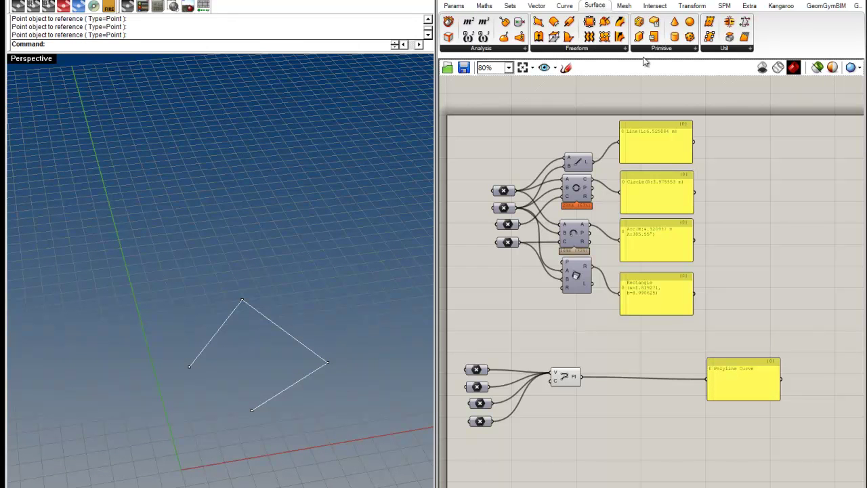
{"action": "left_click", "coordinate": [654, 6]}
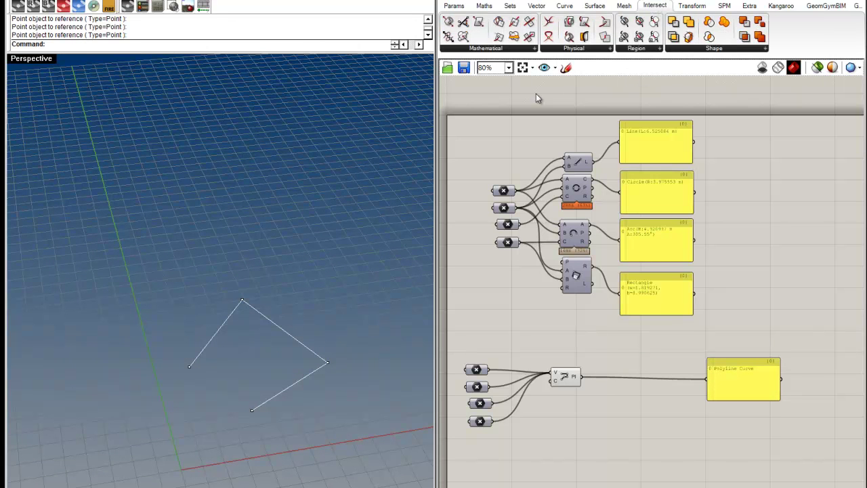
{"action": "right_click_drag", "start_coordinate": [585, 178], "coordinate": [654, 204]}
{"action": "scroll", "coordinate": [578, 197], "scroll_direction": "up", "scroll_amount": 4}
{"action": "scroll", "coordinate": [577, 198], "scroll_direction": "down", "scroll_amount": 4}
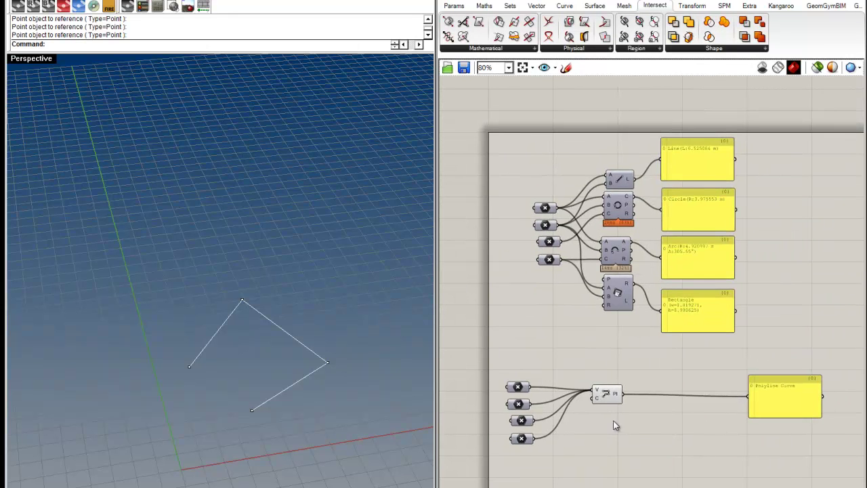
{"action": "right_click_drag", "start_coordinate": [686, 418], "coordinate": [620, 427]}
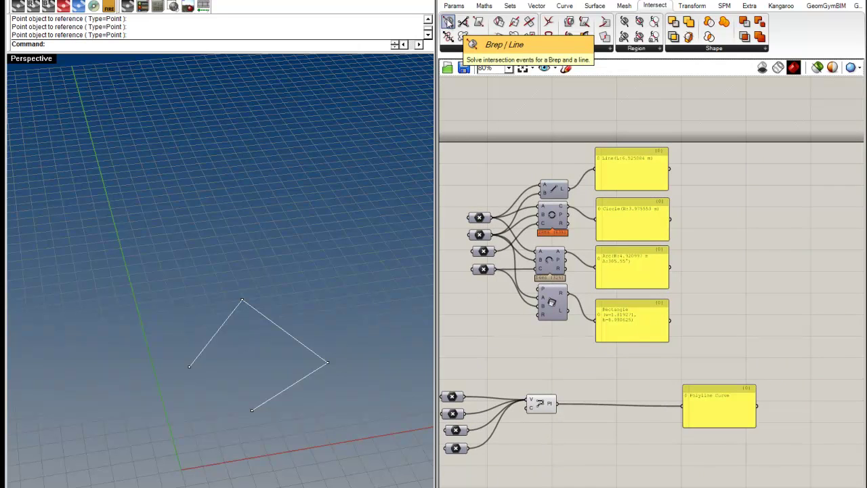
{"action": "left_click_drag", "start_coordinate": [448, 22], "coordinate": [620, 381]}
{"action": "scroll", "coordinate": [620, 381], "scroll_direction": "up", "scroll_amount": 5}
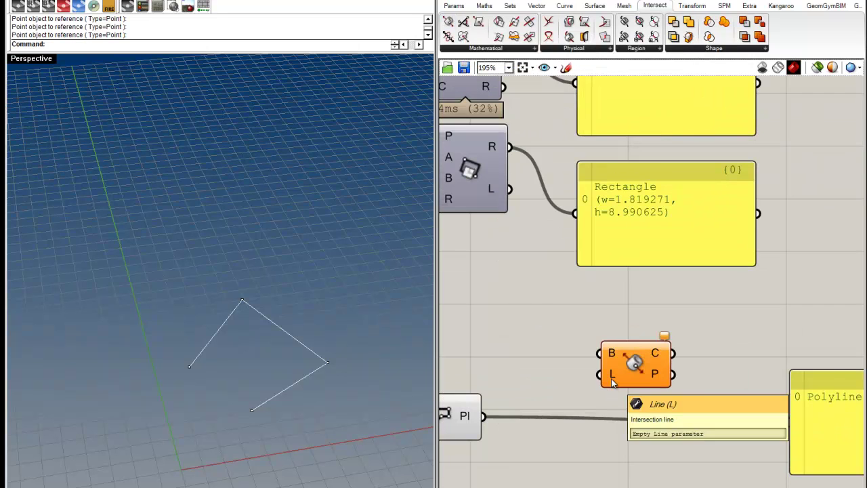
Connect the PolyLine's Pl output to the L input of the Brep | Line component and adjust that component's position
{"action": "scroll", "coordinate": [611, 383], "scroll_direction": "up", "scroll_amount": 2}
{"action": "scroll", "coordinate": [611, 381], "scroll_direction": "down", "scroll_amount": 3}
{"action": "right_click_drag", "start_coordinate": [592, 382], "coordinate": [634, 391]}
{"action": "left_click_drag", "start_coordinate": [643, 385], "coordinate": [551, 417]}
{"action": "left_click_drag", "start_coordinate": [668, 379], "coordinate": [639, 378]}
{"action": "left_click", "coordinate": [634, 397]}
{"action": "scroll", "coordinate": [634, 396], "scroll_direction": "up", "scroll_amount": 3}
{"action": "scroll", "coordinate": [605, 383], "scroll_direction": "down", "scroll_amount": 4}
{"action": "right_click_drag", "start_coordinate": [602, 365], "coordinate": [673, 378]}
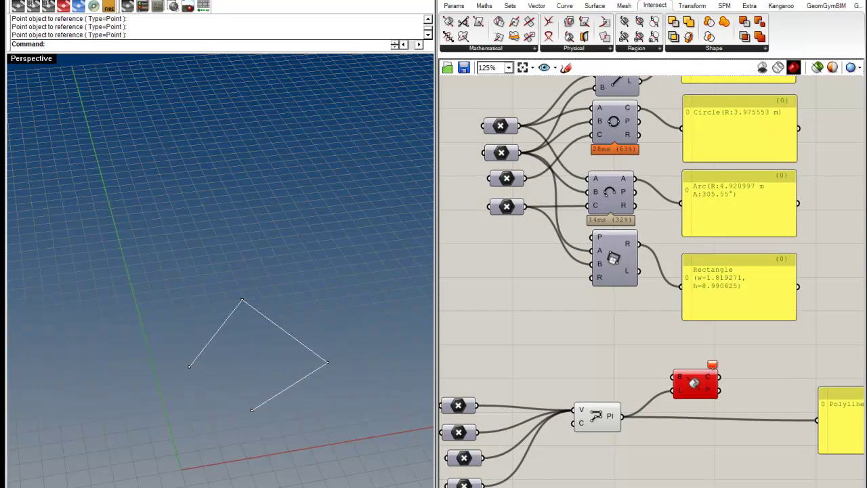
Add a Sphere component in the free space above the PolyLine component
{"action": "left_click", "coordinate": [596, 7]}
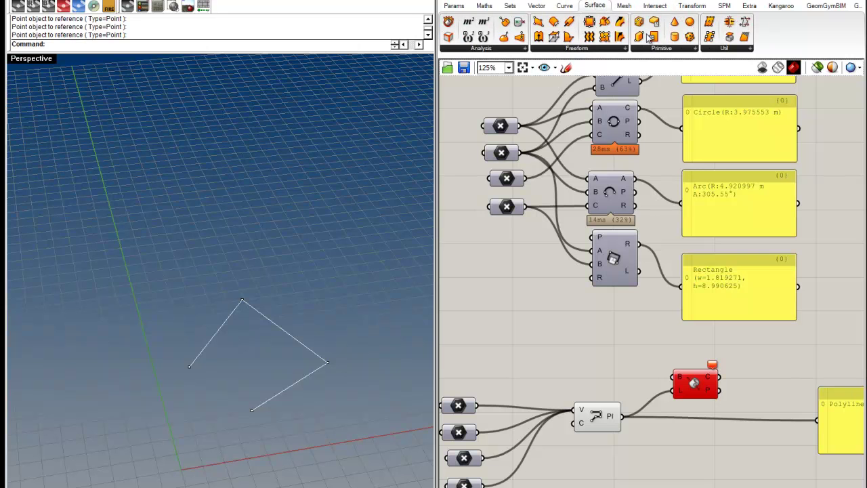
{"action": "left_click", "coordinate": [690, 22]}
{"action": "left_click", "coordinate": [562, 356]}
{"action": "left_click_drag", "start_coordinate": [562, 358], "coordinate": [543, 355]}
{"action": "left_click", "coordinate": [583, 376]}
Set the preview mesh quality to High Quality with the sphere in view
{"action": "right_click_drag", "start_coordinate": [167, 472], "coordinate": [216, 414], "text": "shift"}
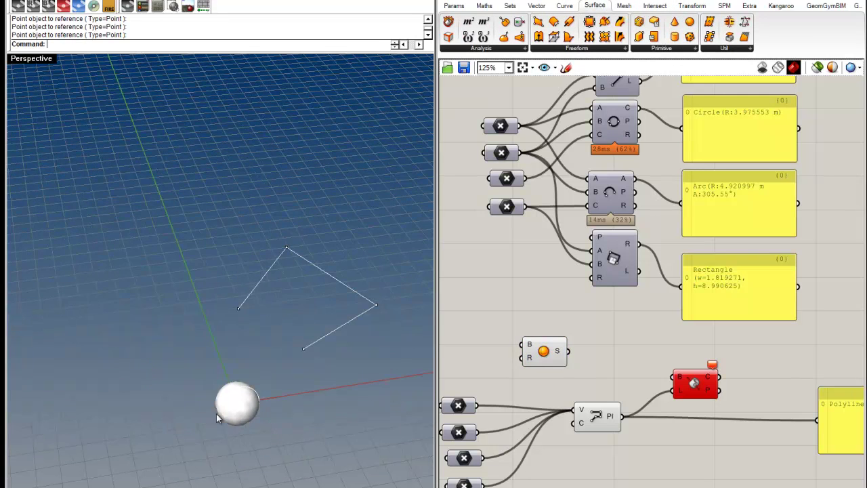
{"action": "left_click", "coordinate": [858, 68]}
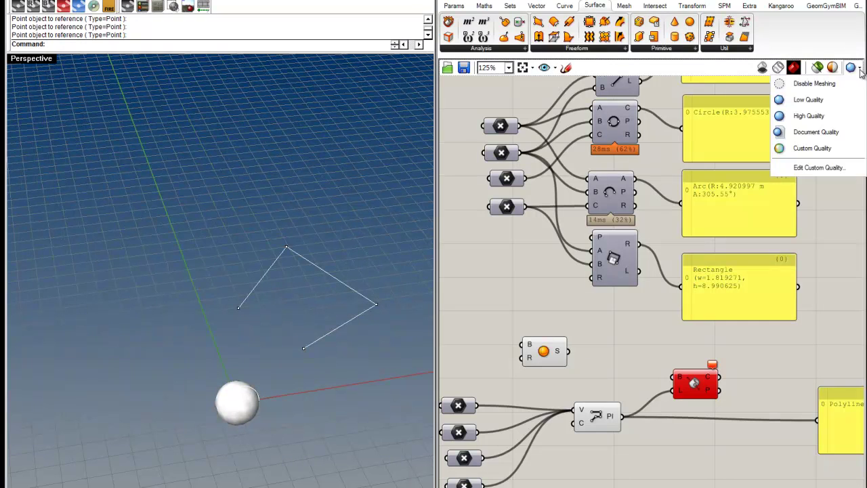
{"action": "left_click", "coordinate": [817, 117]}
Move the polyline's two end points in the Rhino viewport so that its first segment passes through the sphere
{"action": "scroll", "coordinate": [247, 402], "scroll_direction": "up", "scroll_amount": 3}
{"action": "left_click_drag", "start_coordinate": [342, 324], "coordinate": [141, 483]}
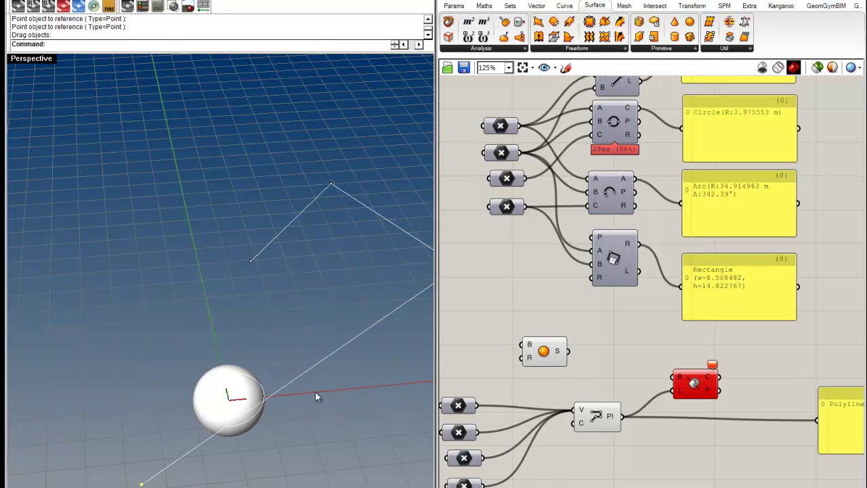
{"action": "right_click_drag", "start_coordinate": [316, 387], "coordinate": [333, 407]}
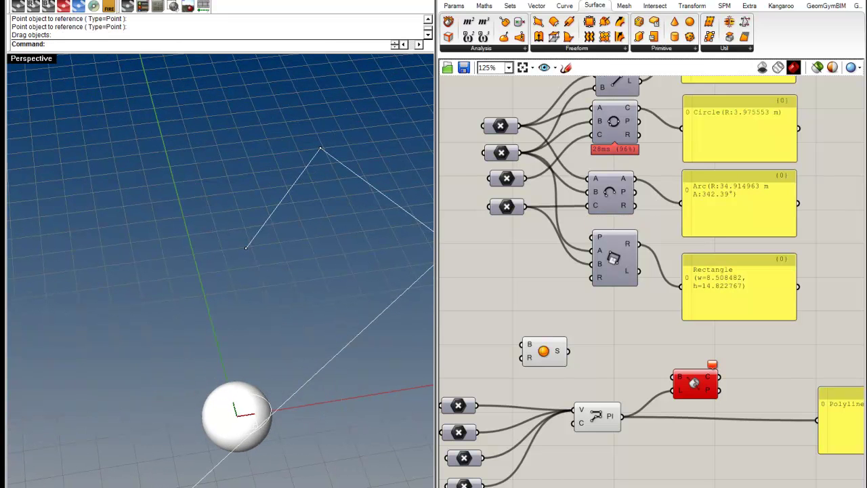
{"action": "left_click_drag", "start_coordinate": [278, 430], "coordinate": [331, 372]}
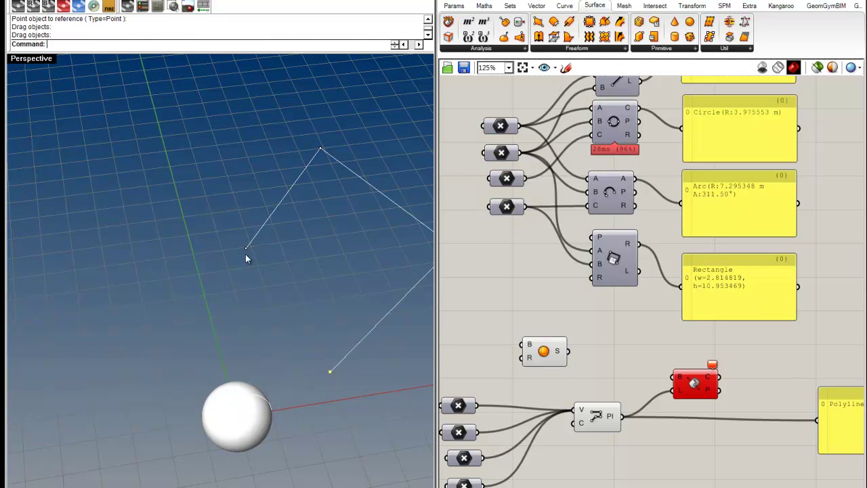
{"action": "left_click_drag", "start_coordinate": [246, 248], "coordinate": [207, 485]}
{"action": "right_click_drag", "start_coordinate": [204, 467], "coordinate": [236, 426]}
Connect the Sphere's S output to the B input of the Brep | Line component and move the Sphere component closer to it
{"action": "left_click_drag", "start_coordinate": [569, 351], "coordinate": [708, 374]}
{"action": "left_click", "coordinate": [680, 344]}
{"action": "left_click_drag", "start_coordinate": [569, 365], "coordinate": [615, 359]}
{"action": "left_click", "coordinate": [662, 334]}
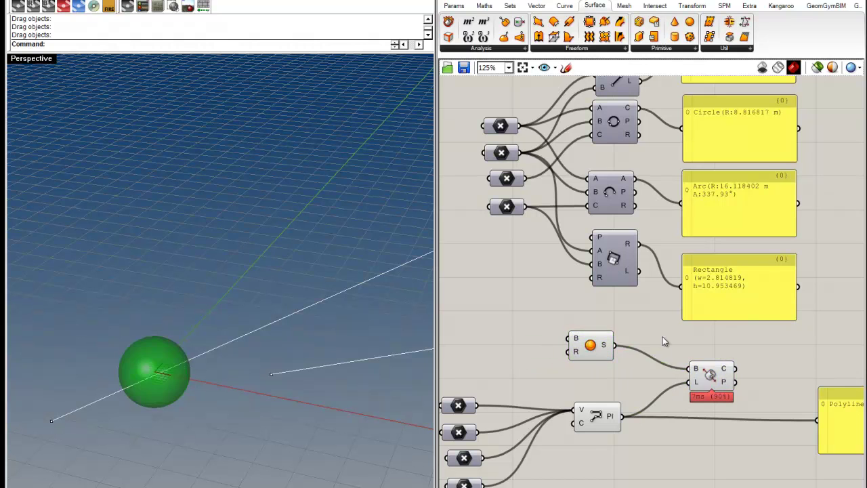
{"action": "right_click_drag", "start_coordinate": [642, 452], "coordinate": [594, 461]}
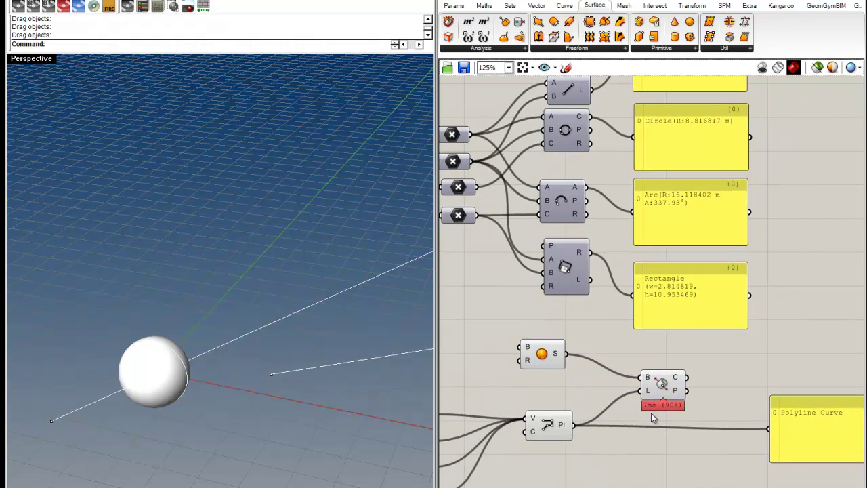
Move the PolyLine component down slightly, away from the Sphere and Brep | Line components
{"action": "left_click", "coordinate": [558, 429]}
{"action": "left_click_drag", "start_coordinate": [549, 425], "coordinate": [545, 447]}
{"action": "left_click", "coordinate": [613, 466]}
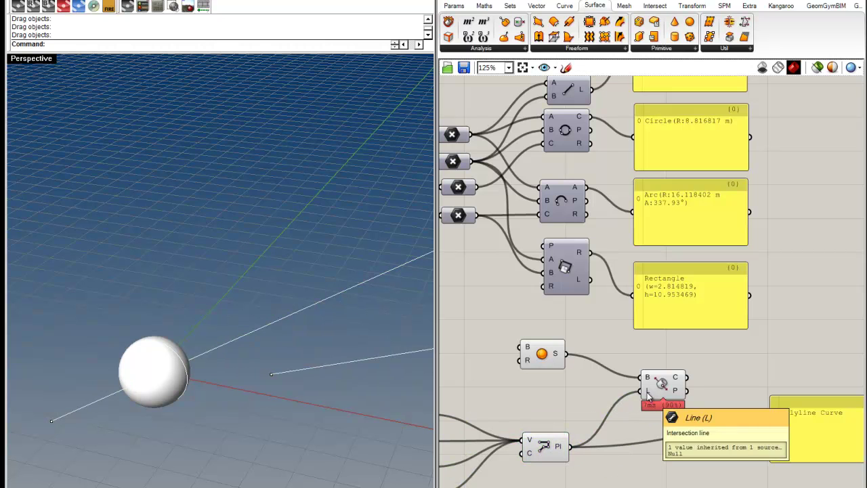
Examine the data that the L input of the Brep | Line component receives from the PolyLine
{"action": "right_click_drag", "start_coordinate": [756, 422], "coordinate": [663, 416]}
{"action": "scroll", "coordinate": [720, 409], "scroll_direction": "up", "scroll_amount": 4}
{"action": "scroll", "coordinate": [723, 413], "scroll_direction": "down", "scroll_amount": 3}
{"action": "scroll", "coordinate": [567, 383], "scroll_direction": "up", "scroll_amount": 3}
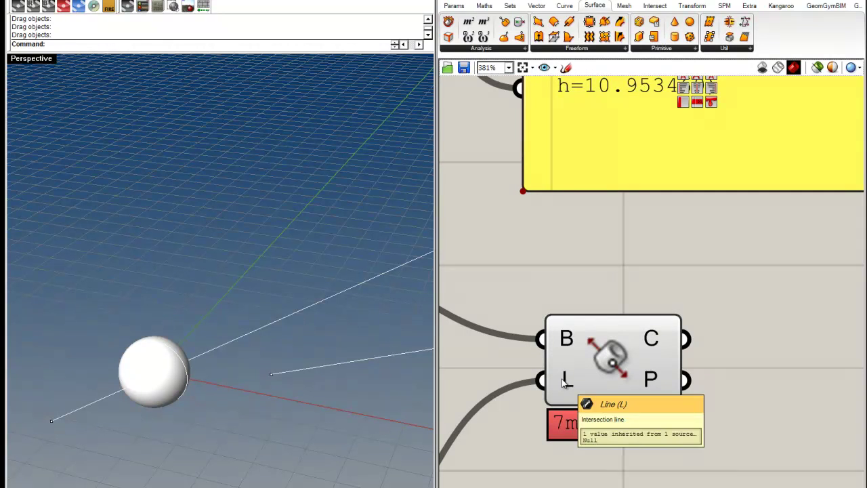
{"action": "scroll", "coordinate": [567, 383], "scroll_direction": "down", "scroll_amount": 4}
{"action": "mouse_move", "coordinate": [598, 379]}
{"action": "left_mouse_down", "text": "ctrl"}
{"action": "mouse_move", "coordinate": [554, 426]}
{"action": "mouse_move", "coordinate": [511, 449]}
{"action": "mouse_move", "coordinate": [596, 379]}
{"action": "left_mouse_up", "text": "ctrl"}
{"action": "scroll", "coordinate": [596, 378], "scroll_direction": "up", "scroll_amount": 3}
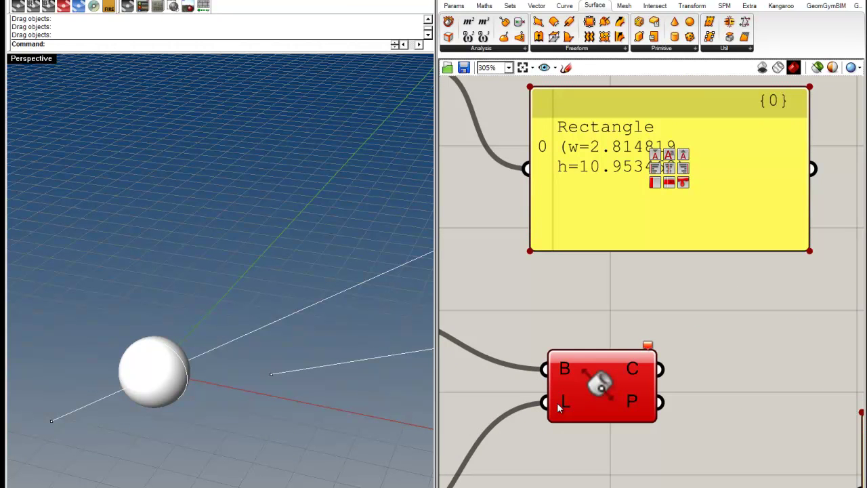
{"action": "mouse_move", "coordinate": [561, 407]}
Nudge the Brep | Line component aside and feed its L input from the Line component's L output instead of the PolyLine
{"action": "left_click_drag", "start_coordinate": [636, 369], "coordinate": [671, 363]}
{"action": "left_click", "coordinate": [629, 437]}
{"action": "scroll", "coordinate": [560, 414], "scroll_direction": "down", "scroll_amount": 3}
{"action": "right_click_drag", "start_coordinate": [561, 414], "coordinate": [619, 446]}
{"action": "scroll", "coordinate": [586, 421], "scroll_direction": "down", "scroll_amount": 3}
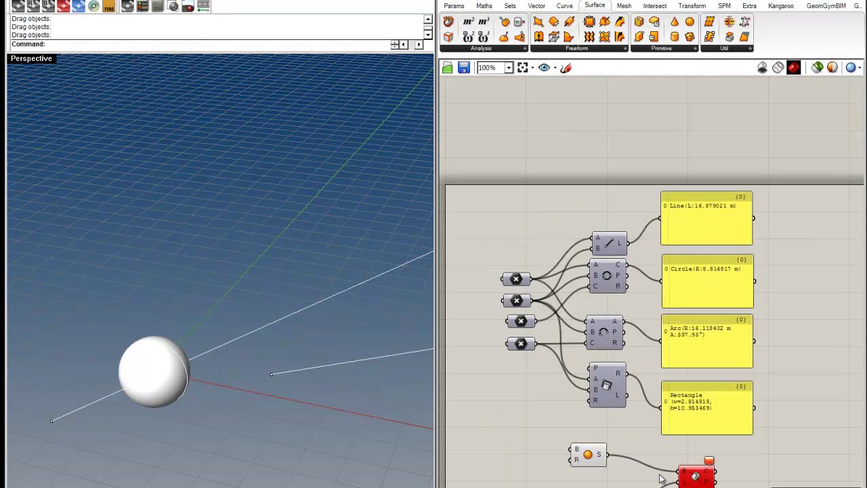
{"action": "left_click_drag", "start_coordinate": [677, 472], "coordinate": [628, 244]}
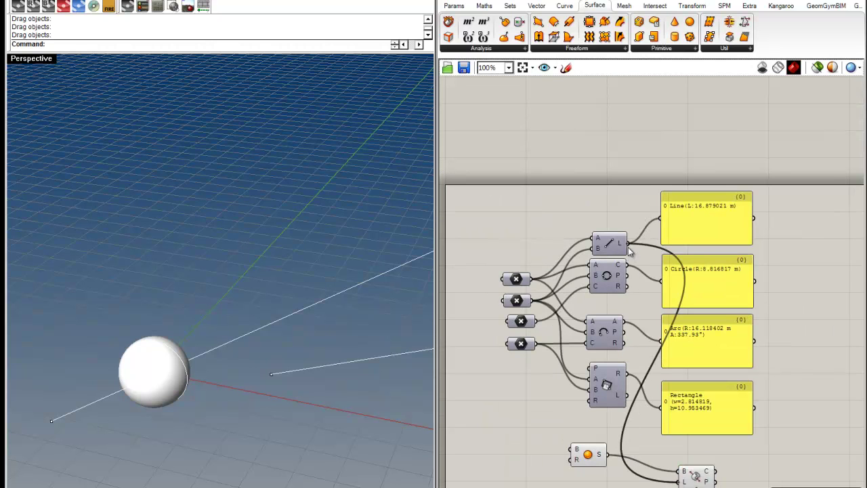
Select the Brep | Line component and examine its intersection points on the sphere in the Rhino viewport
{"action": "left_click", "coordinate": [705, 477]}
{"action": "right_click_drag", "start_coordinate": [154, 401], "coordinate": [312, 367]}
{"action": "scroll", "coordinate": [308, 363], "scroll_direction": "up", "scroll_amount": 7}
{"action": "right_click_drag", "start_coordinate": [256, 358], "coordinate": [321, 364]}
{"action": "scroll", "coordinate": [321, 364], "scroll_direction": "down", "scroll_amount": 5}
{"action": "right_click_drag", "start_coordinate": [425, 304], "coordinate": [329, 304], "text": "shift"}
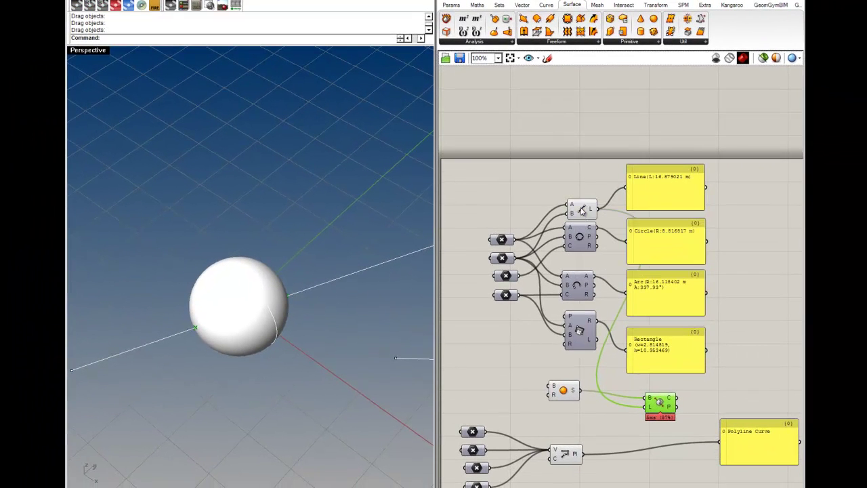
Hide the PolyLine component's preview, leaving the Line component's preview on
{"action": "left_click", "coordinate": [581, 208]}
{"action": "left_click", "coordinate": [579, 399]}
{"action": "right_click", "coordinate": [571, 450]}
{"action": "left_click", "coordinate": [592, 468]}
{"action": "left_click", "coordinate": [583, 207]}
{"action": "left_click", "coordinate": [587, 179]}
{"action": "right_click_drag", "start_coordinate": [353, 315], "coordinate": [279, 339]}
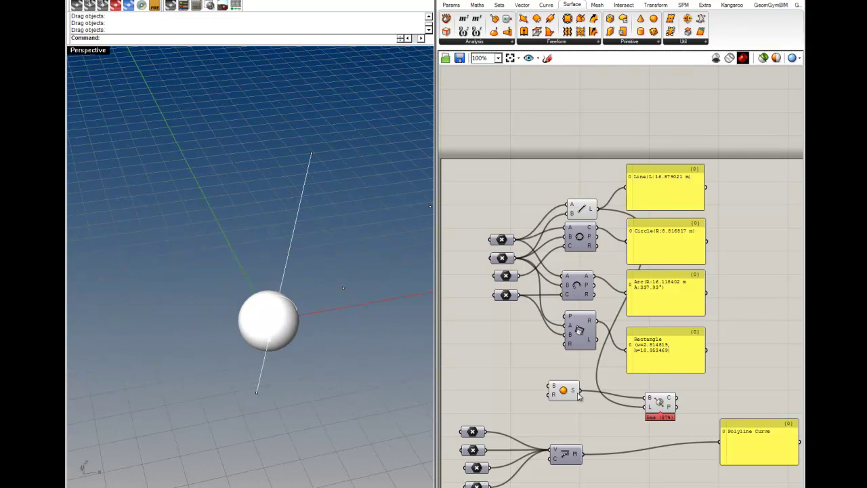
Nudge the Sphere component to the right and add a Brep | Curve component below the Brep | Line component
{"action": "left_click_drag", "start_coordinate": [564, 393], "coordinate": [572, 394]}
{"action": "left_click", "coordinate": [611, 427]}
{"action": "right_click_drag", "start_coordinate": [611, 427], "coordinate": [583, 394]}
{"action": "right_click_drag", "start_coordinate": [241, 374], "coordinate": [215, 337]}
{"action": "right_click_drag", "start_coordinate": [638, 400], "coordinate": [636, 379]}
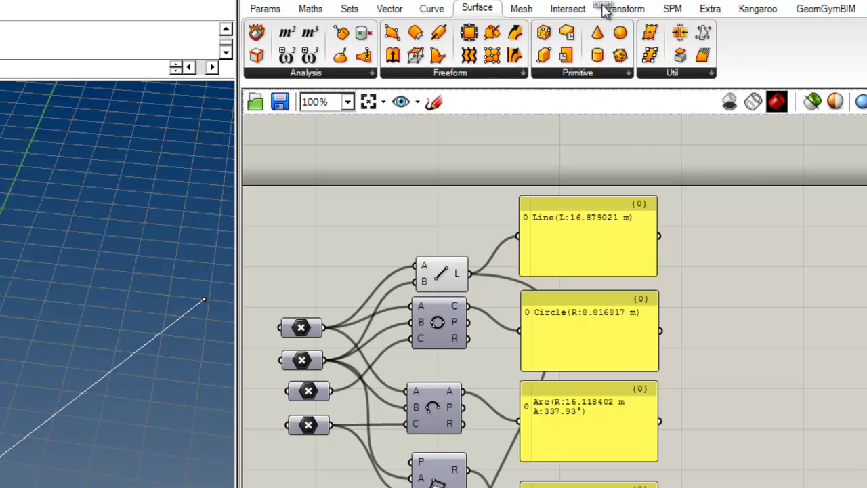
{"action": "left_click", "coordinate": [572, 10]}
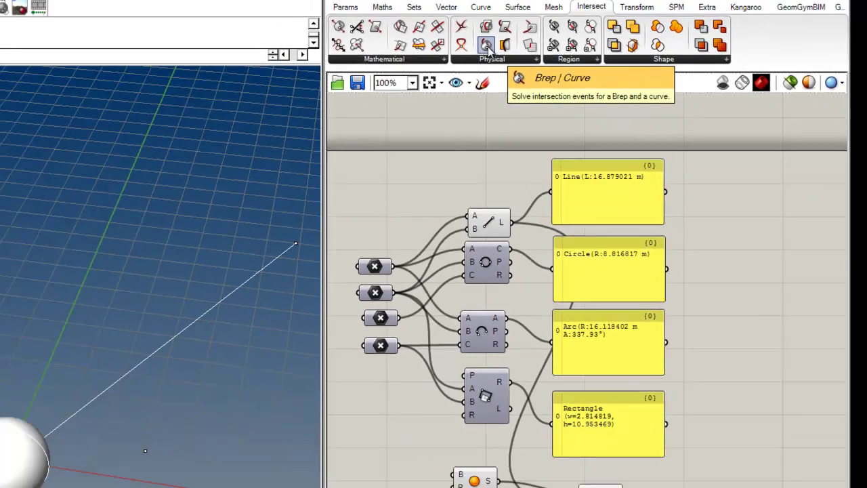
{"action": "left_click_drag", "start_coordinate": [438, 55], "coordinate": [627, 386]}
{"action": "scroll", "coordinate": [625, 390], "scroll_direction": "up", "scroll_amount": 5}
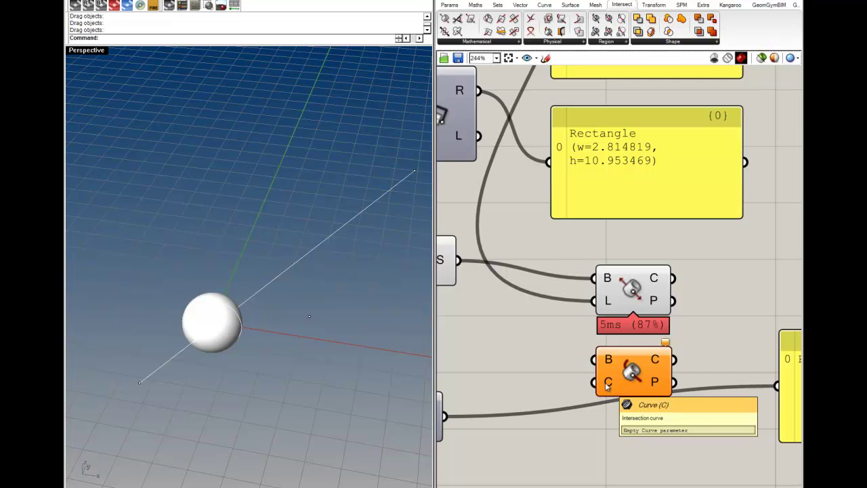
{"action": "scroll", "coordinate": [608, 385], "scroll_direction": "down", "scroll_amount": 4}
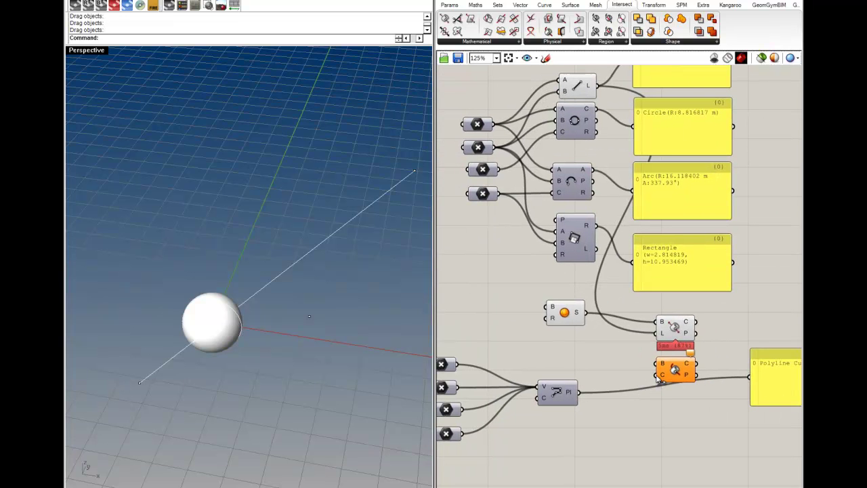
Connect the PolyLine's Pl output to the C input and the Sphere's S output to the B input of Brep | Curve
{"action": "left_click_drag", "start_coordinate": [650, 380], "coordinate": [581, 396]}
{"action": "right_click_drag", "start_coordinate": [679, 406], "coordinate": [655, 406]}
{"action": "left_click_drag", "start_coordinate": [633, 364], "coordinate": [559, 313]}
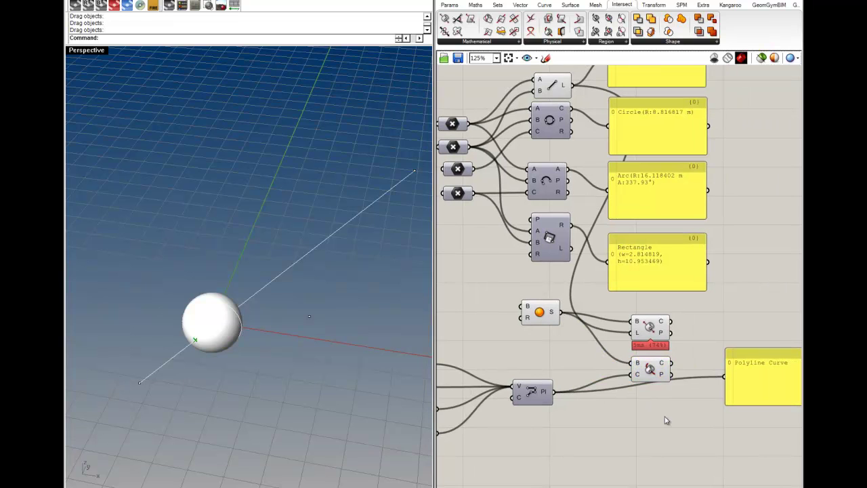
Turn off the Brep | Line component's preview and turn the PolyLine component's preview back on
{"action": "right_click", "coordinate": [653, 323]}
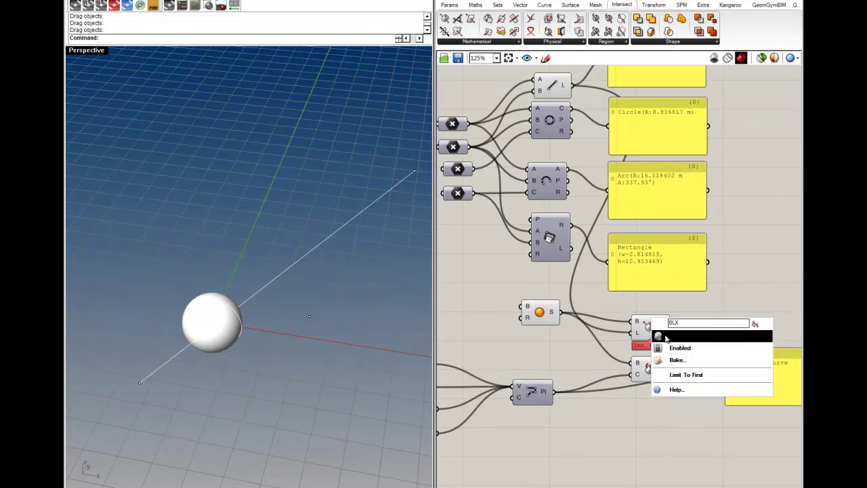
{"action": "left_click", "coordinate": [665, 338]}
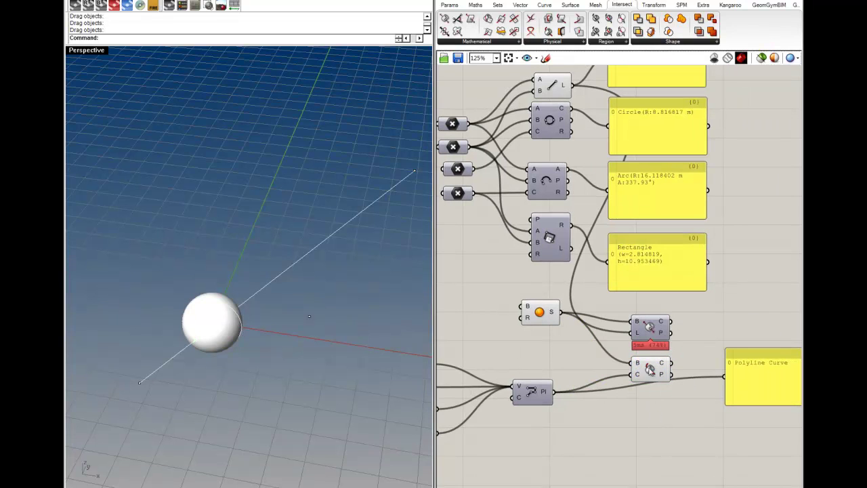
{"action": "right_click", "coordinate": [542, 398]}
{"action": "right_click", "coordinate": [535, 393]}
{"action": "left_click", "coordinate": [538, 407]}
Select the PolyLine and the Brep | Curve components in turn and examine their geometry in the Rhino viewport
{"action": "left_click", "coordinate": [532, 391]}
{"action": "right_click_drag", "start_coordinate": [294, 309], "coordinate": [279, 328]}
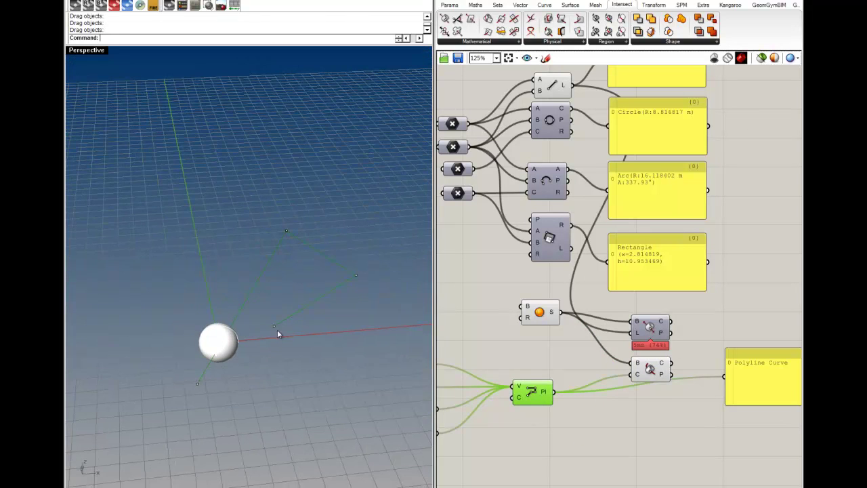
{"action": "left_click", "coordinate": [651, 368]}
{"action": "right_click_drag", "start_coordinate": [271, 366], "coordinate": [304, 344]}
{"action": "left_click", "coordinate": [652, 405]}
Move the Brep | Line and Brep | Curve components further right, with Brep | Line level with the Sphere component
{"action": "left_click_drag", "start_coordinate": [678, 384], "coordinate": [638, 331]}
{"action": "mouse_move", "coordinate": [647, 329]}
{"action": "left_mouse_down"}
{"action": "mouse_move", "coordinate": [653, 318]}
{"action": "mouse_move", "coordinate": [659, 326]}
{"action": "left_mouse_up"}
{"action": "left_click", "coordinate": [694, 325]}
{"action": "left_click_drag", "start_coordinate": [656, 361], "coordinate": [667, 318]}
{"action": "left_click", "coordinate": [681, 363]}
{"action": "left_click", "coordinate": [722, 315]}
{"action": "scroll", "coordinate": [655, 333], "scroll_direction": "up", "scroll_amount": 3}
{"action": "left_click_drag", "start_coordinate": [640, 385], "coordinate": [654, 393]}
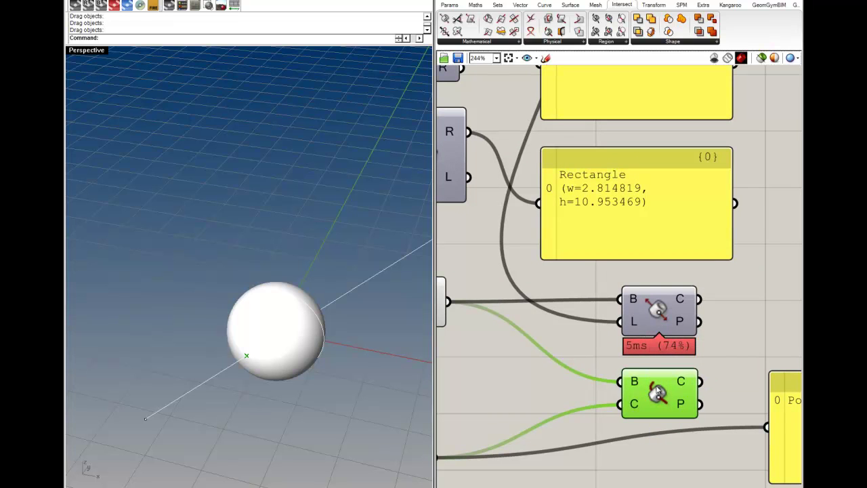
{"action": "left_click_drag", "start_coordinate": [665, 323], "coordinate": [669, 317]}
{"action": "left_click", "coordinate": [587, 306]}
Compare the inputs and wiring of the Brep | Line and Brep | Curve components
{"action": "scroll", "coordinate": [590, 345], "scroll_direction": "down", "scroll_amount": 1}
{"action": "right_click_drag", "start_coordinate": [622, 349], "coordinate": [612, 364]}
{"action": "scroll", "coordinate": [613, 366], "scroll_direction": "down", "scroll_amount": 4}
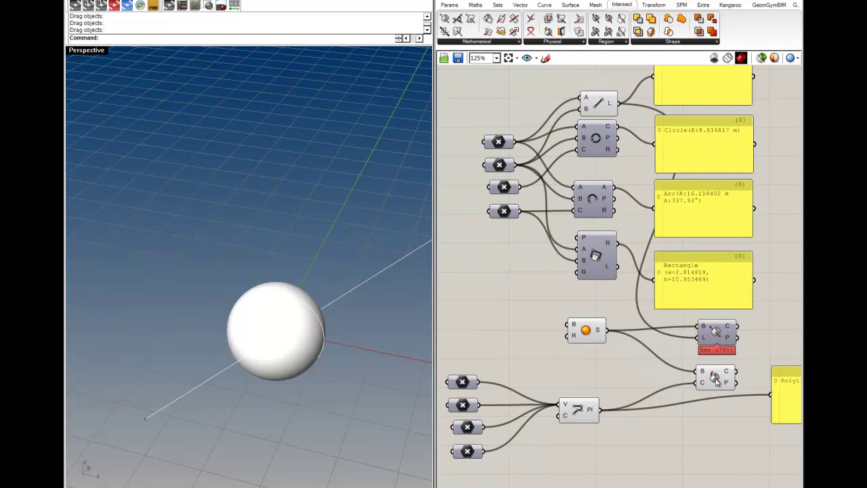
{"action": "scroll", "coordinate": [728, 362], "scroll_direction": "up", "scroll_amount": 3}
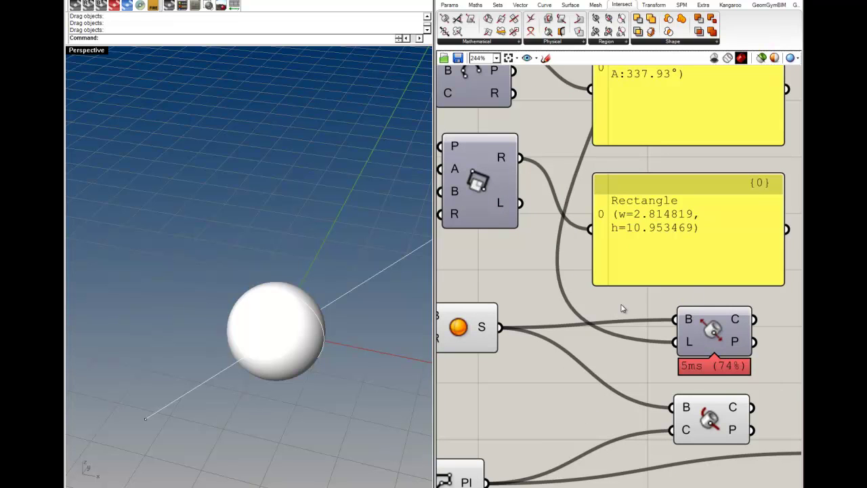
{"action": "left_click_drag", "start_coordinate": [724, 340], "coordinate": [723, 343]}
{"action": "left_click", "coordinate": [659, 293]}
{"action": "right_click_drag", "start_coordinate": [681, 368], "coordinate": [660, 367]}
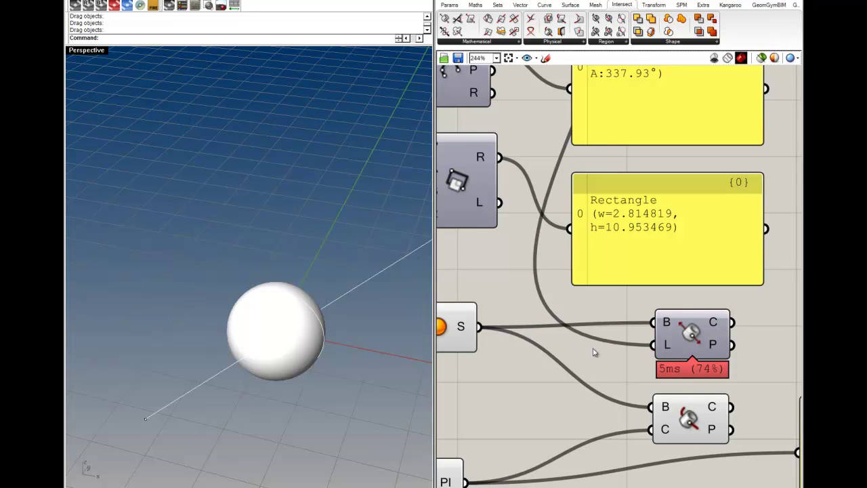
{"action": "scroll", "coordinate": [689, 331], "scroll_direction": "down", "scroll_amount": 4}
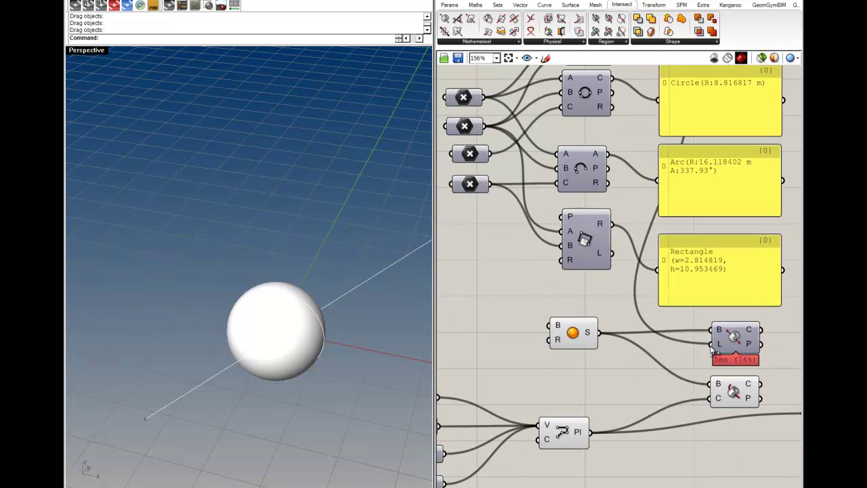
{"action": "right_click_drag", "start_coordinate": [714, 350], "coordinate": [655, 365]}
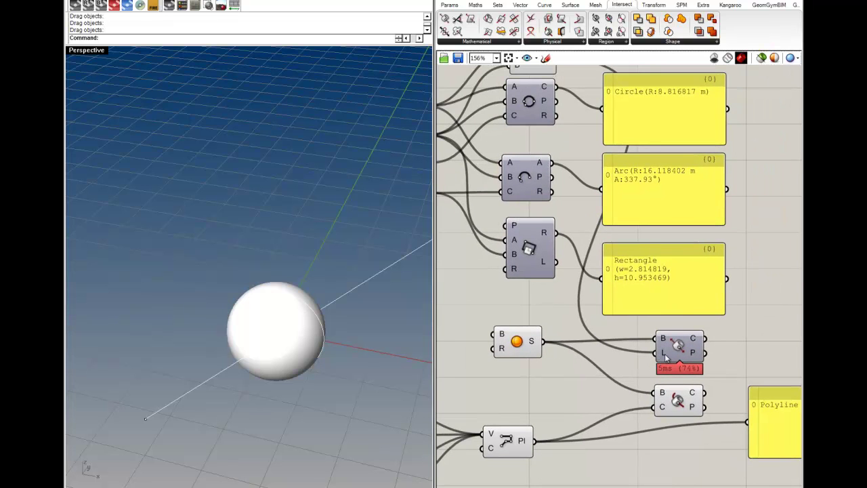
Move the line's end point in the Rhino viewport to just outside the sphere and turn on the Brep | Line preview
{"action": "left_click_drag", "start_coordinate": [145, 420], "coordinate": [361, 292]}
{"action": "right_click_drag", "start_coordinate": [352, 352], "coordinate": [223, 342]}
{"action": "right_click", "coordinate": [676, 355]}
{"action": "left_click", "coordinate": [691, 365]}
Turn off the PolyLine component's preview again so that only the line segment is drawn
{"action": "scroll", "coordinate": [141, 330], "scroll_direction": "up", "scroll_amount": 4}
{"action": "right_click_drag", "start_coordinate": [571, 230], "coordinate": [626, 359]}
{"action": "right_click", "coordinate": [534, 471]}
{"action": "left_click", "coordinate": [560, 466]}
{"action": "left_click", "coordinate": [598, 216]}
{"action": "left_click", "coordinate": [536, 259]}
Examine from several angles the intersection points Brep | Line produces for the shortened line and the sphere
{"action": "right_click_drag", "start_coordinate": [224, 359], "coordinate": [315, 278]}
{"action": "scroll", "coordinate": [265, 318], "scroll_direction": "down", "scroll_amount": 6}
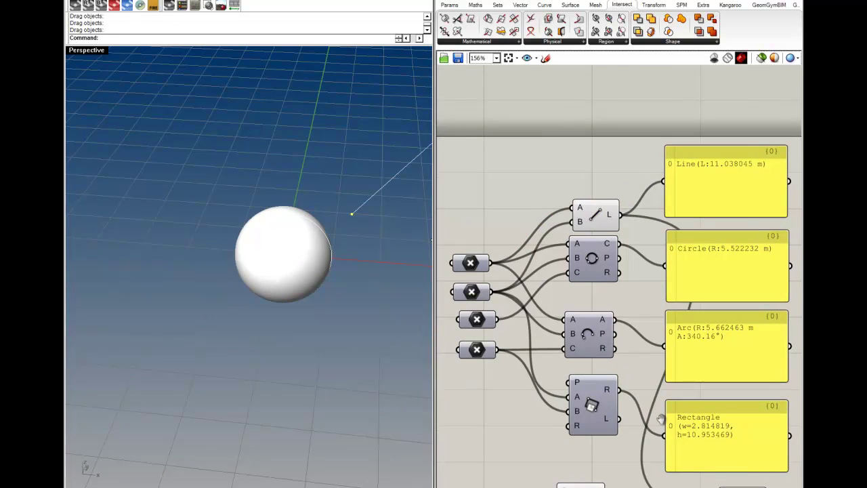
{"action": "right_click_drag", "start_coordinate": [679, 439], "coordinate": [597, 324]}
{"action": "left_click", "coordinate": [663, 392]}
{"action": "right_click_drag", "start_coordinate": [306, 305], "coordinate": [214, 337]}
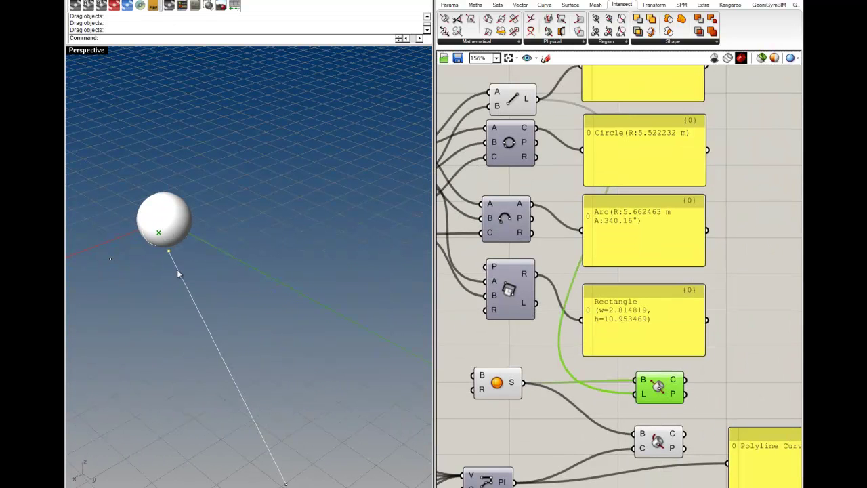
{"action": "right_click_drag", "start_coordinate": [157, 241], "coordinate": [323, 296]}
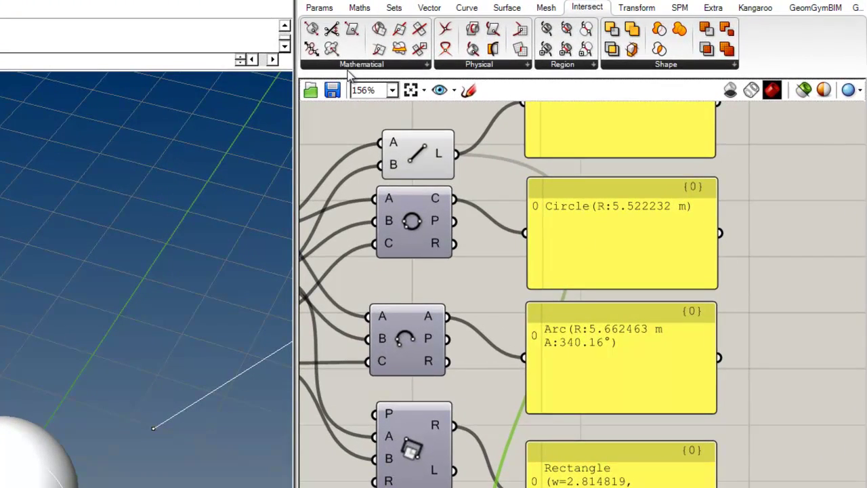
Compare the Mathematical and Physical groups of intersection components
{"action": "left_click", "coordinate": [399, 66]}
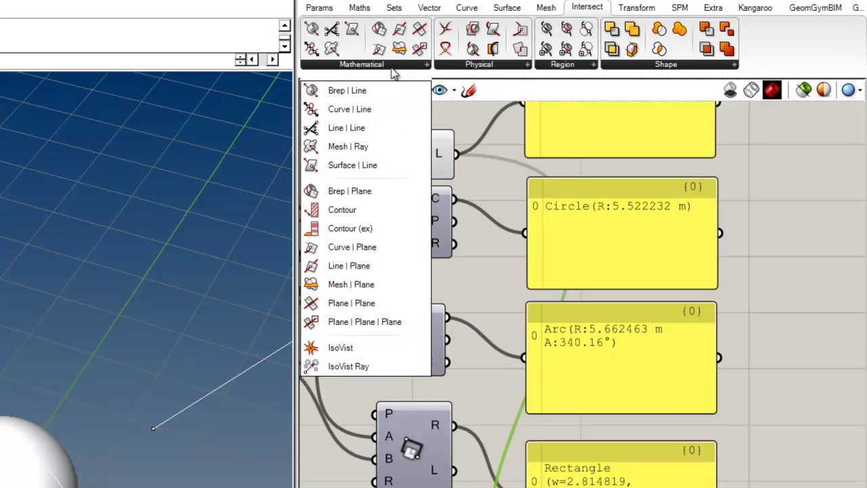
{"action": "left_click", "coordinate": [483, 63]}
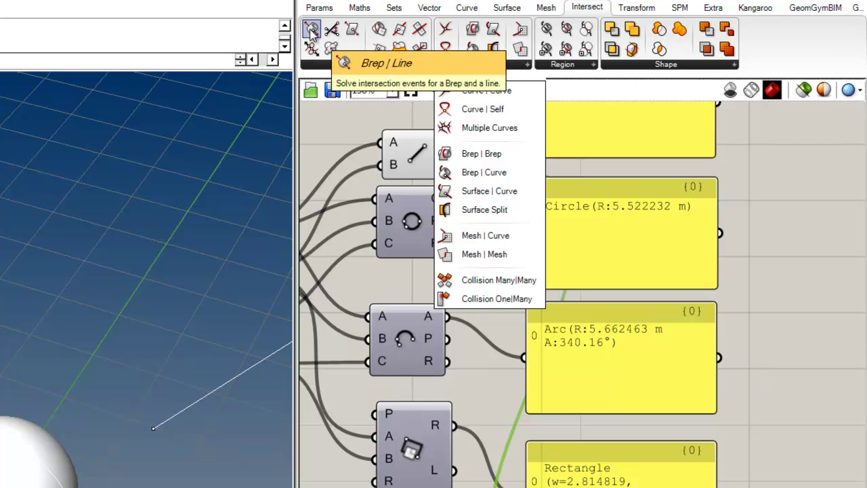
{"action": "left_click", "coordinate": [312, 63]}
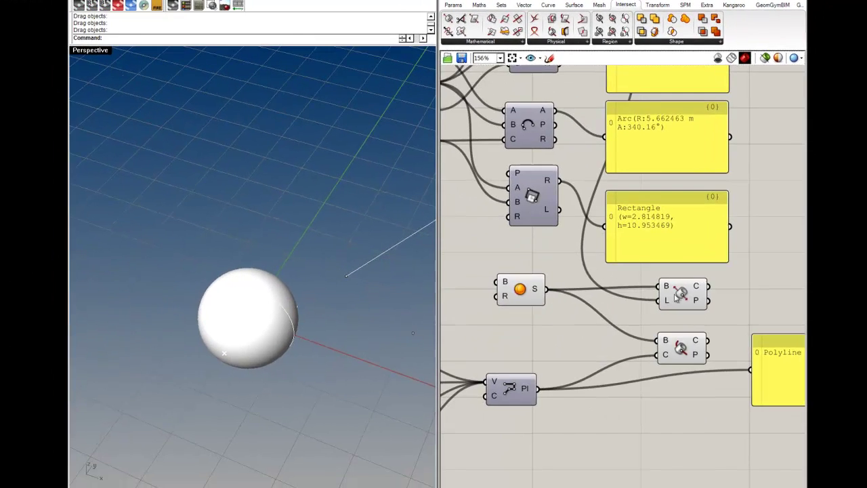
Select the Brep | Line component again and check its points against the line that stops short of the sphere
{"action": "left_click", "coordinate": [689, 304]}
{"action": "left_click", "coordinate": [741, 283]}
{"action": "right_click_drag", "start_coordinate": [321, 334], "coordinate": [206, 285]}
{"action": "right_click_drag", "start_coordinate": [155, 259], "coordinate": [285, 285]}
Turn off the previews of the Brep | Line and Line components, checking the Brep | Curve result in the viewport
{"action": "right_click", "coordinate": [684, 297]}
{"action": "left_click", "coordinate": [696, 311]}
{"action": "left_click", "coordinate": [682, 349]}
{"action": "right_click_drag", "start_coordinate": [210, 339], "coordinate": [135, 298]}
{"action": "right_click_drag", "start_coordinate": [548, 183], "coordinate": [568, 255]}
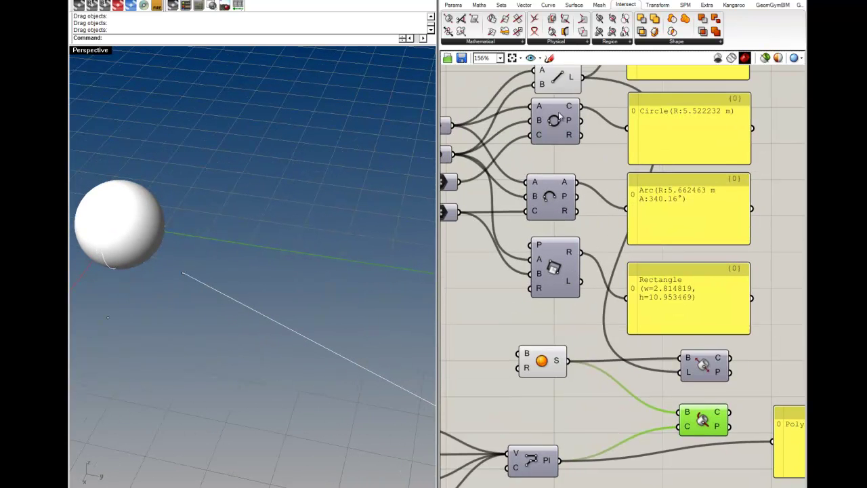
{"action": "right_click_drag", "start_coordinate": [559, 124], "coordinate": [560, 183]}
{"action": "right_click", "coordinate": [554, 141]}
{"action": "left_click", "coordinate": [569, 154]}
Turn on the PolyLine component's preview to show the whole polyline beside the sphere
{"action": "right_click_drag", "start_coordinate": [591, 304], "coordinate": [598, 191]}
{"action": "right_click", "coordinate": [535, 411]}
{"action": "left_click", "coordinate": [562, 426]}
{"action": "right_click_drag", "start_coordinate": [175, 332], "coordinate": [311, 289]}
{"action": "left_click", "coordinate": [671, 407]}
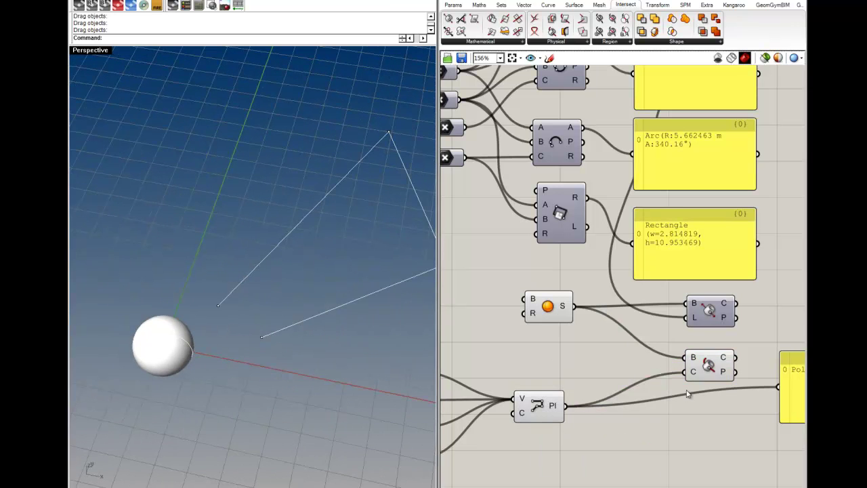
Move the Brep | Curve component up closer to Brep | Line and move the polyline's panel down slightly
{"action": "right_click_drag", "start_coordinate": [671, 407], "coordinate": [569, 395]}
{"action": "left_click_drag", "start_coordinate": [618, 351], "coordinate": [663, 293]}
{"action": "left_click", "coordinate": [613, 305]}
{"action": "left_click", "coordinate": [611, 342]}
{"action": "left_click", "coordinate": [658, 303]}
{"action": "scroll", "coordinate": [664, 295], "scroll_direction": "down", "scroll_amount": 3}
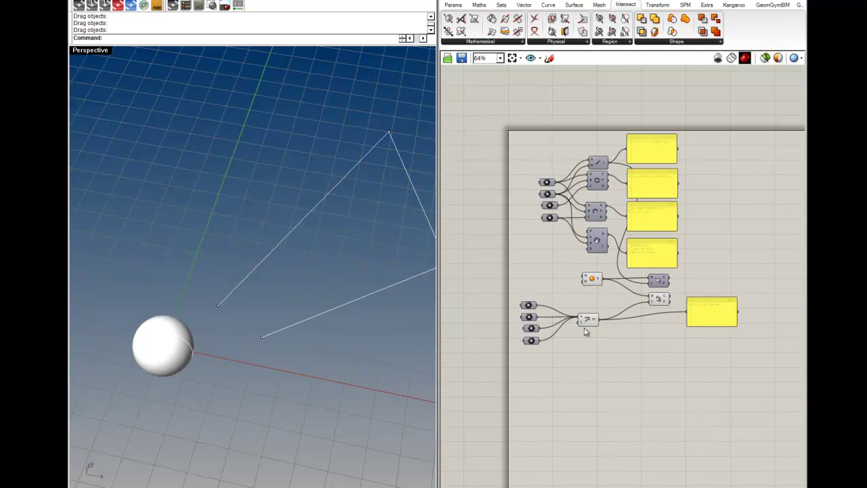
{"action": "scroll", "coordinate": [681, 341], "scroll_direction": "up", "scroll_amount": 2}
{"action": "left_click", "coordinate": [684, 330]}
{"action": "left_click", "coordinate": [654, 224]}
Read the tooltip of the Brep | Line component's L input
{"action": "right_click_drag", "start_coordinate": [614, 207], "coordinate": [618, 322]}
{"action": "scroll", "coordinate": [574, 397], "scroll_direction": "up", "scroll_amount": 2}
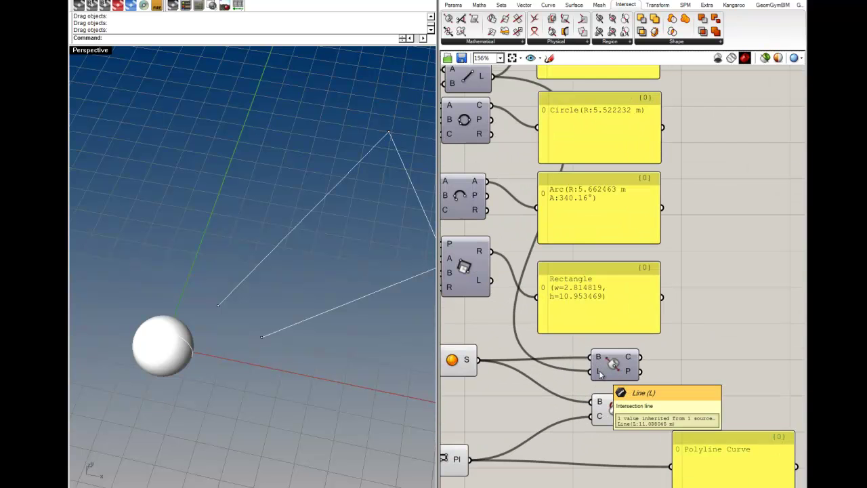
{"action": "scroll", "coordinate": [600, 374], "scroll_direction": "up", "scroll_amount": 2}
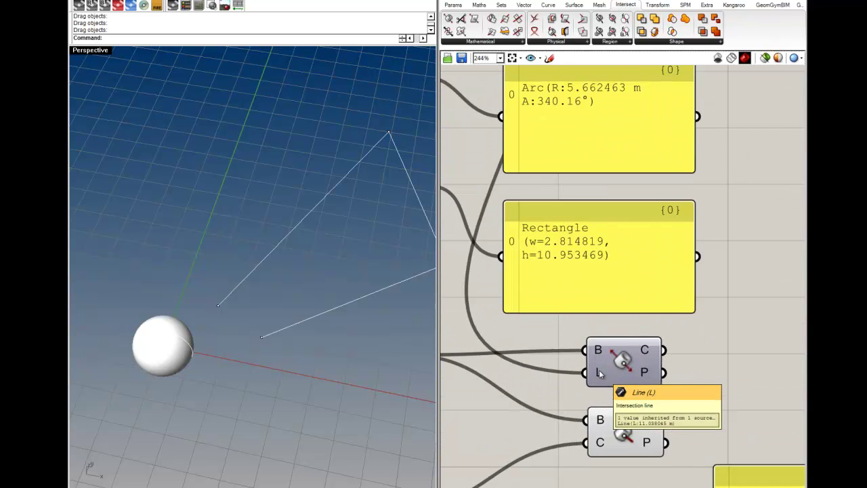
{"action": "scroll", "coordinate": [599, 374], "scroll_direction": "down", "scroll_amount": 3}
{"action": "right_click_drag", "start_coordinate": [550, 436], "coordinate": [704, 368]}
Move the PolyLine component slightly right and up, below the Sphere component
{"action": "left_click_drag", "start_coordinate": [634, 382], "coordinate": [640, 389]}
{"action": "left_click", "coordinate": [660, 355]}
{"action": "right_click_drag", "start_coordinate": [627, 385], "coordinate": [567, 384]}
{"action": "left_click_drag", "start_coordinate": [567, 385], "coordinate": [577, 385]}
{"action": "left_click", "coordinate": [619, 350]}
{"action": "right_click_drag", "start_coordinate": [620, 350], "coordinate": [677, 323]}
{"action": "scroll", "coordinate": [676, 323], "scroll_direction": "down", "scroll_amount": 2}
{"action": "right_click_drag", "start_coordinate": [646, 349], "coordinate": [588, 357]}
{"action": "left_click_drag", "start_coordinate": [596, 352], "coordinate": [595, 341]}
Turn off the preview of the Sphere, PolyLine, Brep | Line and Brep | Curve components together
{"action": "left_click_drag", "start_coordinate": [676, 361], "coordinate": [580, 291]}
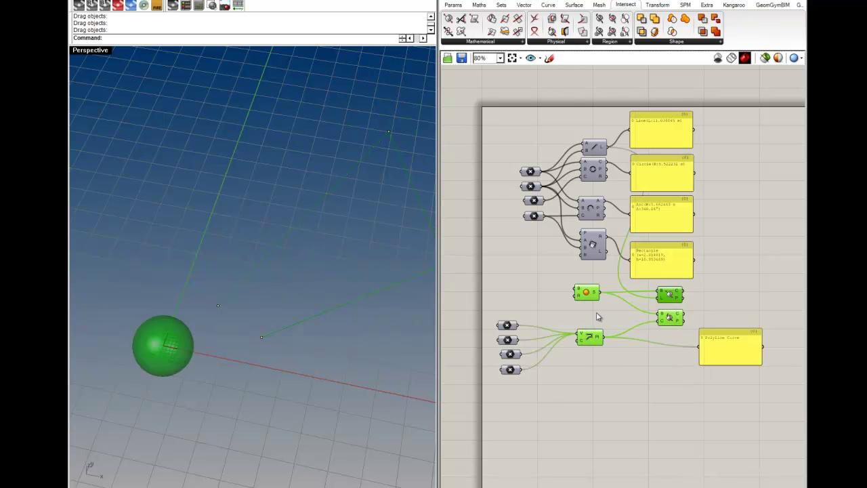
{"action": "middle_click", "coordinate": [711, 299]}
{"action": "left_click", "coordinate": [739, 270]}
{"action": "left_click", "coordinate": [731, 282]}
Copy the four Point parameters that feed the PolyLine to the free space below them
{"action": "left_click_drag", "start_coordinate": [525, 397], "coordinate": [499, 315]}
{"action": "left_click_drag", "start_coordinate": [513, 325], "coordinate": [520, 424], "text": "alt"}
{"action": "right_click_drag", "start_coordinate": [546, 449], "coordinate": [582, 374]}
{"action": "left_click", "coordinate": [584, 377]}
Add an Interpolate curve component to the right of the copied Point parameters
{"action": "scroll", "coordinate": [584, 377], "scroll_direction": "up", "scroll_amount": 3}
{"action": "left_click", "coordinate": [552, 6]}
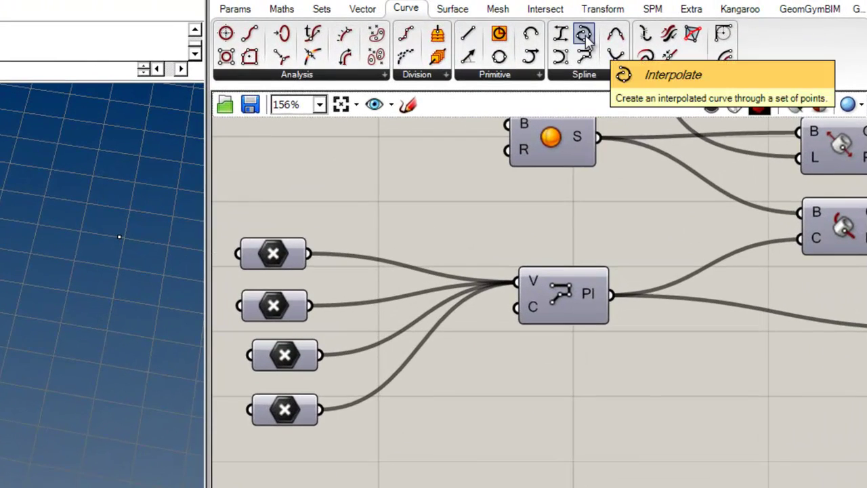
{"action": "left_click", "coordinate": [584, 35]}
{"action": "left_click", "coordinate": [628, 338]}
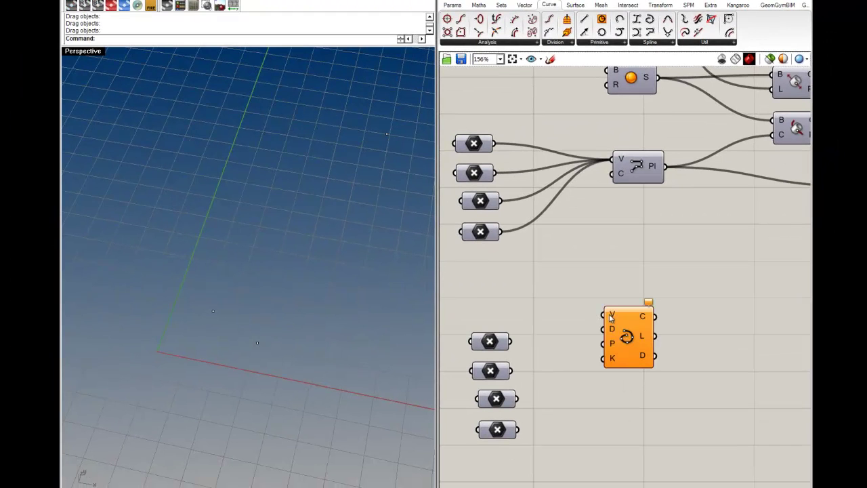
Connect the four copied Point parameters to the Interpolate component's V input and shift the component slightly down
{"action": "mouse_move", "coordinate": [601, 323]}
{"action": "left_mouse_down"}
{"action": "mouse_move", "coordinate": [512, 340]}
{"action": "mouse_move", "coordinate": [548, 350]}
{"action": "mouse_move", "coordinate": [602, 315]}
{"action": "left_mouse_up"}
{"action": "left_click_drag", "start_coordinate": [532, 384], "coordinate": [518, 398], "text": "shift"}
{"action": "left_click_drag", "start_coordinate": [597, 359], "coordinate": [604, 367]}
{"action": "left_click_drag", "start_coordinate": [609, 321], "coordinate": [518, 428], "text": "shift"}
{"action": "left_click_drag", "start_coordinate": [634, 352], "coordinate": [637, 386]}
Copy the polyline's panel beside the Interpolate component, wire it to the C output and read the curve type
{"action": "scroll", "coordinate": [228, 287], "scroll_direction": "down", "scroll_amount": 3}
{"action": "right_click_drag", "start_coordinate": [259, 329], "coordinate": [263, 302]}
{"action": "right_click_drag", "start_coordinate": [717, 319], "coordinate": [585, 309]}
{"action": "scroll", "coordinate": [585, 309], "scroll_direction": "down", "scroll_amount": 1}
{"action": "left_click_drag", "start_coordinate": [716, 213], "coordinate": [542, 338], "text": "alt"}
{"action": "scroll", "coordinate": [668, 347], "scroll_direction": "up", "scroll_amount": 5}
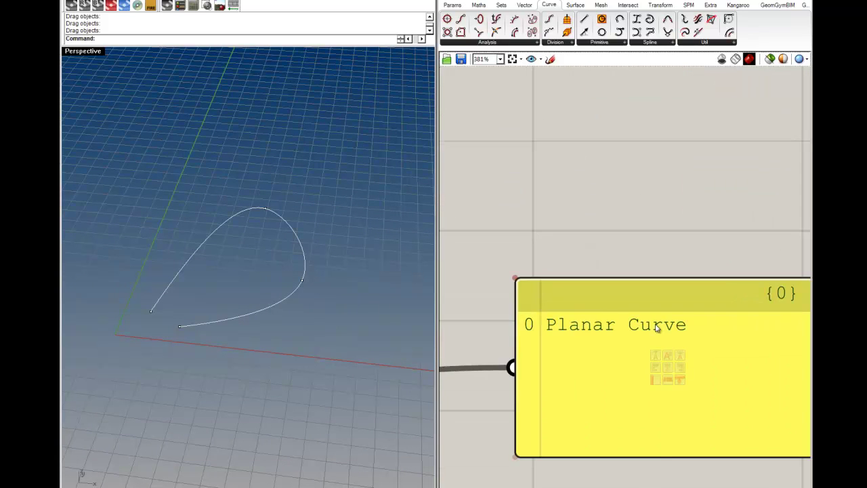
{"action": "scroll", "coordinate": [604, 331], "scroll_direction": "down", "scroll_amount": 3}
{"action": "right_click_drag", "start_coordinate": [496, 344], "coordinate": [667, 349]}
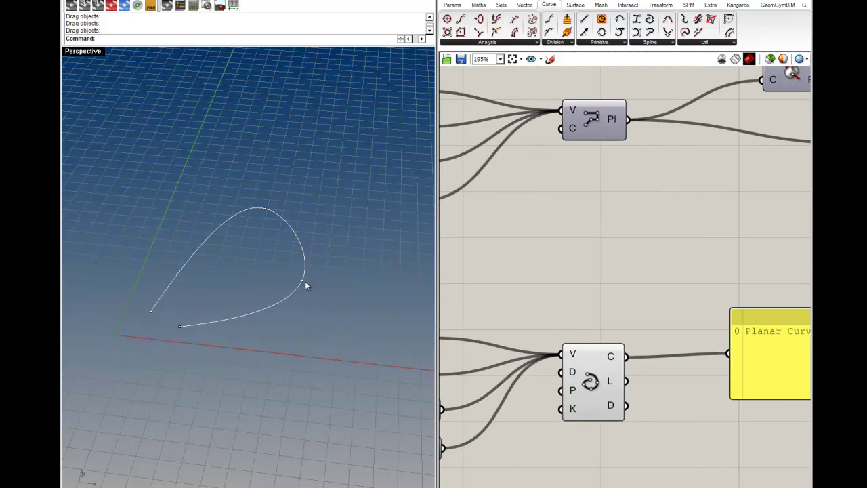
Lift the Rhino point on the far side of the curve out of the plane and check the panel
{"action": "left_click_drag", "start_coordinate": [304, 285], "coordinate": [304, 258]}
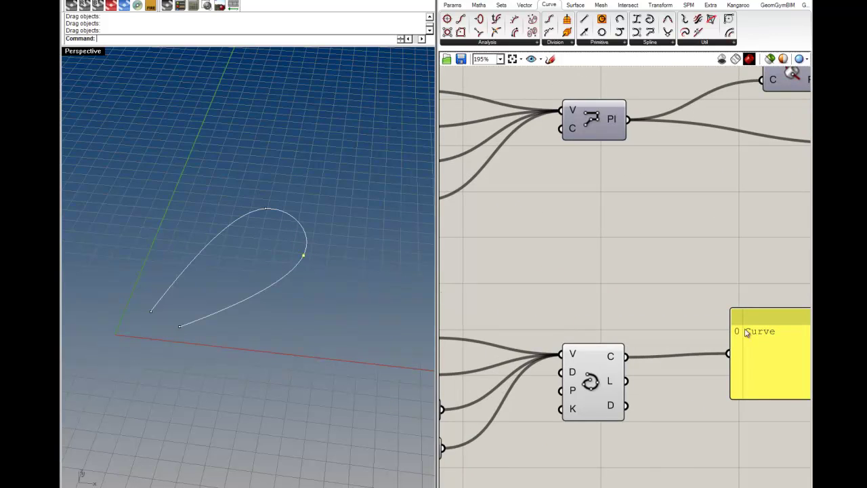
{"action": "scroll", "coordinate": [603, 312], "scroll_direction": "up", "scroll_amount": 3}
{"action": "right_click_drag", "start_coordinate": [271, 278], "coordinate": [316, 322]}
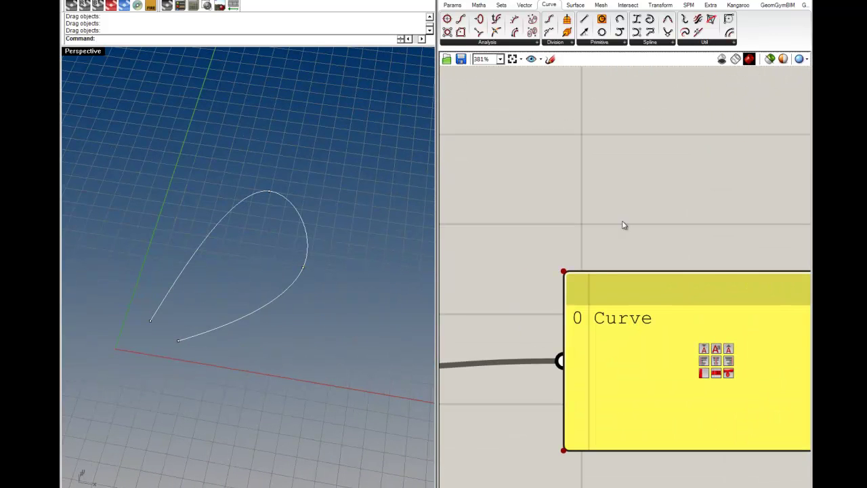
Reposition the Interpolate component and its panel slightly so they sit roughly level with each other
{"action": "scroll", "coordinate": [623, 273], "scroll_direction": "down", "scroll_amount": 3}
{"action": "left_click_drag", "start_coordinate": [569, 299], "coordinate": [571, 309]}
{"action": "left_click", "coordinate": [565, 266]}
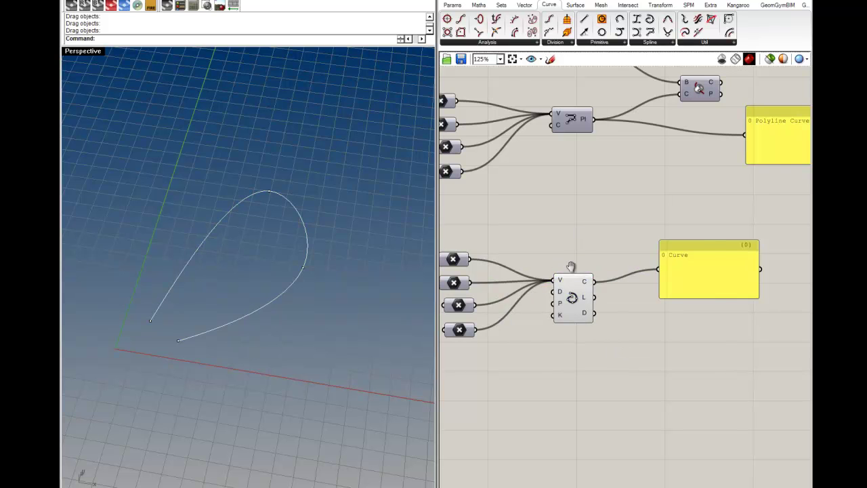
{"action": "right_click_drag", "start_coordinate": [565, 266], "coordinate": [620, 233]}
{"action": "left_click_drag", "start_coordinate": [623, 267], "coordinate": [625, 258]}
{"action": "left_click", "coordinate": [690, 284]}
{"action": "right_click_drag", "start_coordinate": [690, 284], "coordinate": [601, 303]}
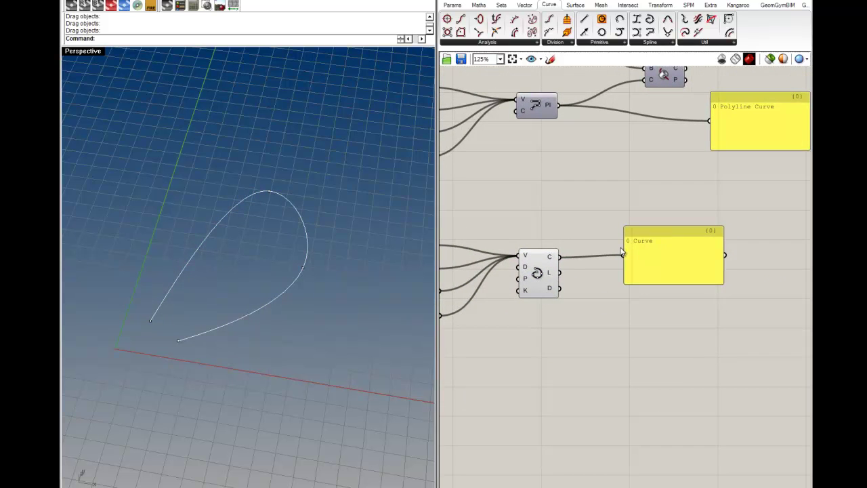
{"action": "right_click_drag", "start_coordinate": [540, 293], "coordinate": [611, 320]}
{"action": "left_click_drag", "start_coordinate": [726, 291], "coordinate": [722, 287]}
{"action": "left_click", "coordinate": [712, 348]}
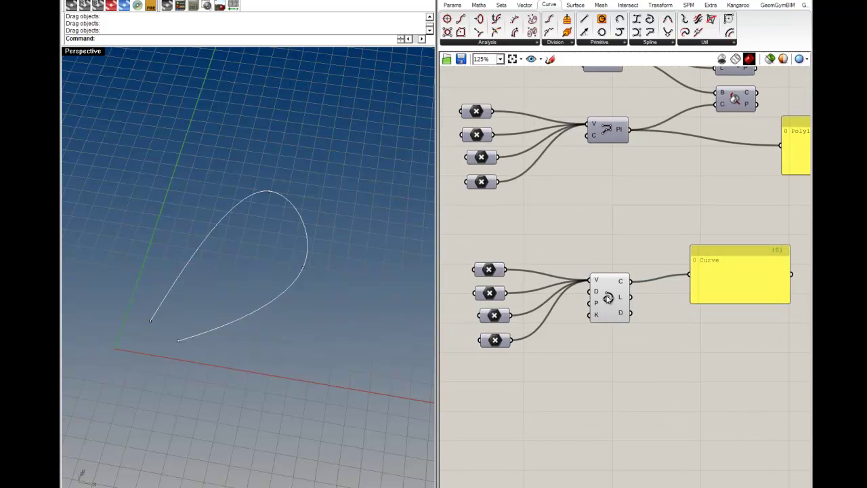
{"action": "right_click_drag", "start_coordinate": [637, 305], "coordinate": [590, 320]}
Add a Boundary Surfaces component below the curve panel and feed the Interpolate C output into its E input
{"action": "left_click", "coordinate": [576, 6]}
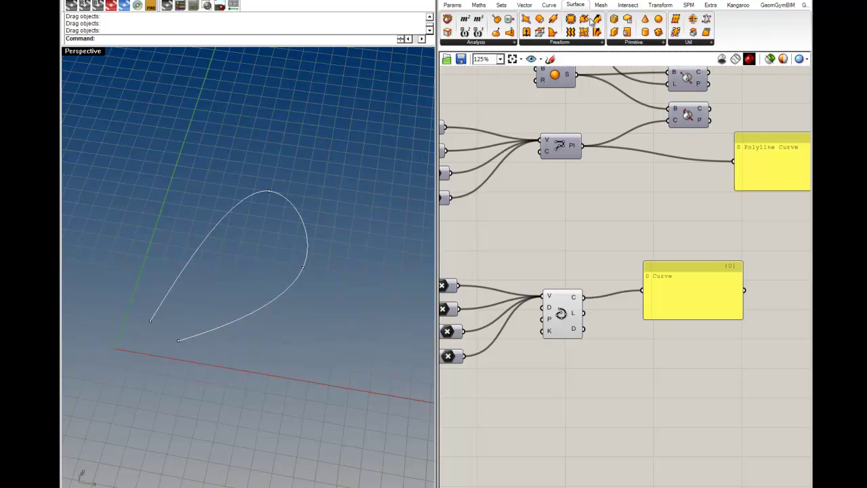
{"action": "left_click_drag", "start_coordinate": [552, 32], "coordinate": [672, 340]}
{"action": "scroll", "coordinate": [672, 342], "scroll_direction": "up", "scroll_amount": 3}
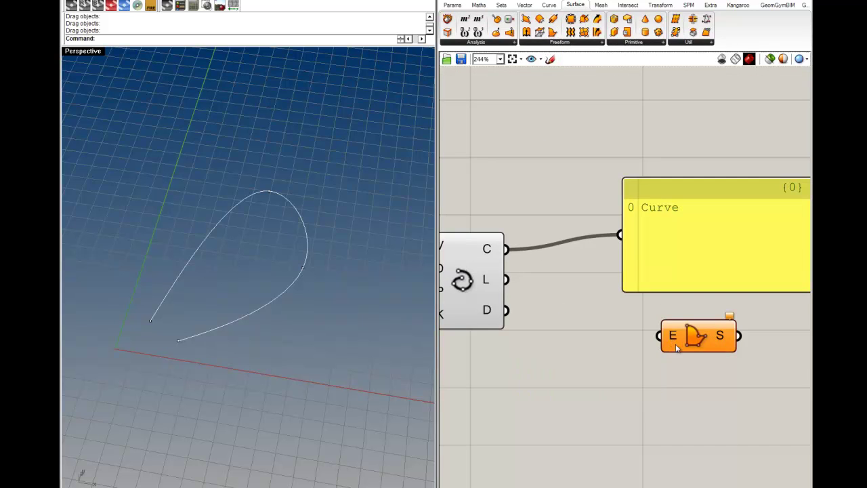
{"action": "right_click_drag", "start_coordinate": [671, 365], "coordinate": [596, 372]}
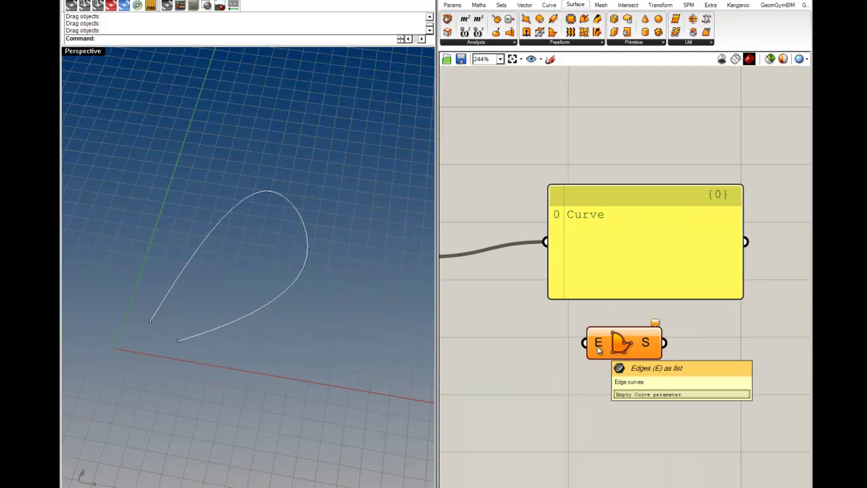
{"action": "scroll", "coordinate": [598, 349], "scroll_direction": "down", "scroll_amount": 3}
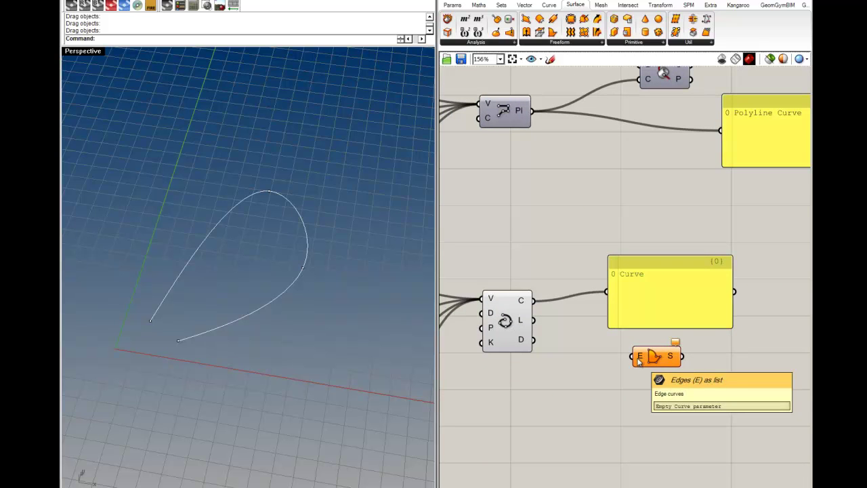
{"action": "left_click_drag", "start_coordinate": [634, 357], "coordinate": [532, 320]}
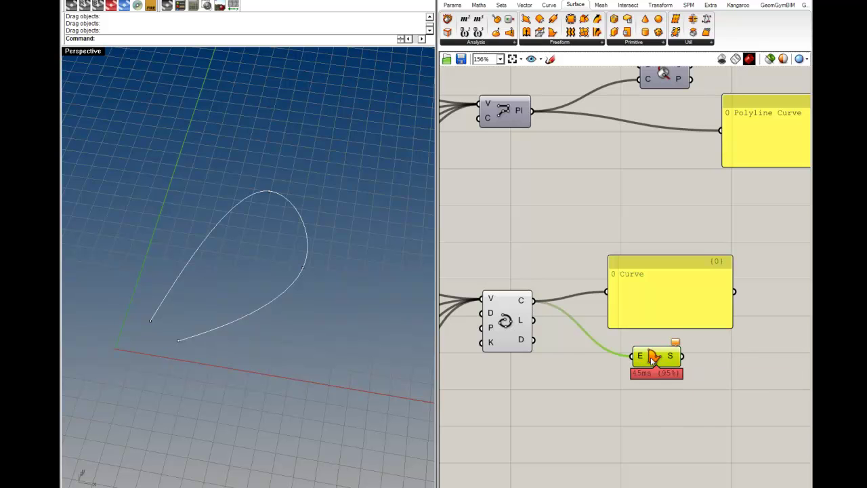
{"action": "scroll", "coordinate": [640, 277], "scroll_direction": "up", "scroll_amount": 4}
{"action": "scroll", "coordinate": [639, 275], "scroll_direction": "down", "scroll_amount": 2}
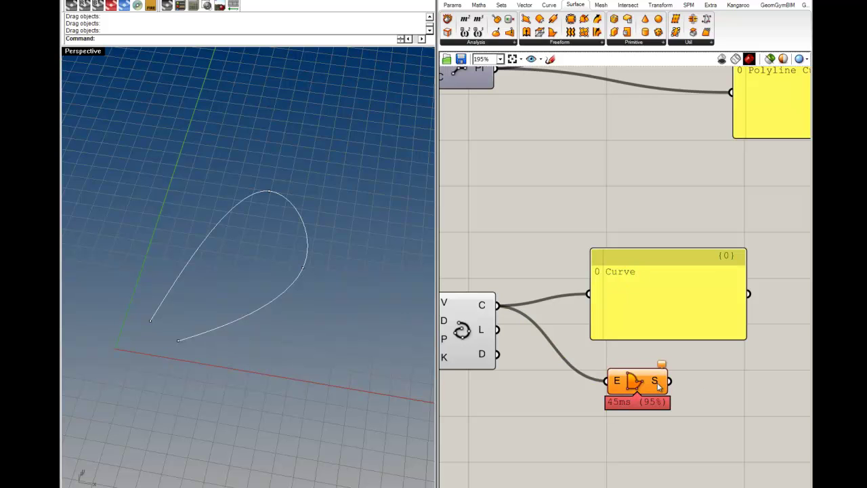
Delete the Boundary Surfaces component below the curve panel
{"action": "left_click", "coordinate": [647, 381]}
{"action": "key", "text": "Delete"}
{"action": "scroll", "coordinate": [625, 374], "scroll_direction": "down", "scroll_amount": 2}
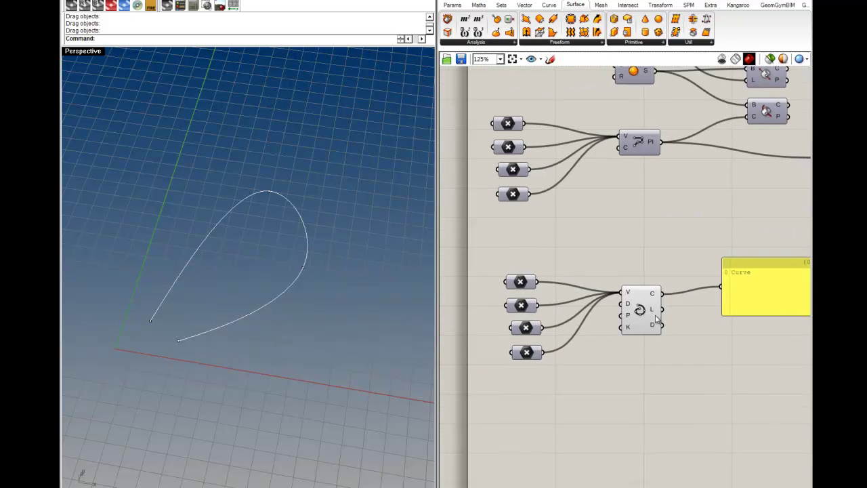
Copy the first Point parameter below the other four and add it to the Interpolate V input as the closing point
{"action": "right_click_drag", "start_coordinate": [700, 343], "coordinate": [628, 363]}
{"action": "left_click_drag", "start_coordinate": [566, 317], "coordinate": [565, 362]}
{"action": "left_click", "coordinate": [615, 359]}
{"action": "left_click", "coordinate": [568, 398]}
{"action": "right_click_drag", "start_coordinate": [516, 401], "coordinate": [593, 358]}
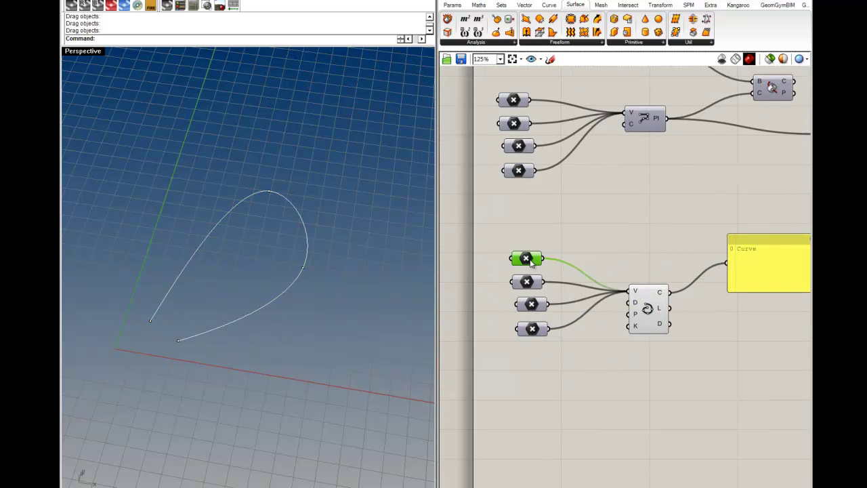
{"action": "right_click_drag", "start_coordinate": [563, 250], "coordinate": [528, 264]}
{"action": "left_click_drag", "start_coordinate": [490, 271], "coordinate": [592, 306]}
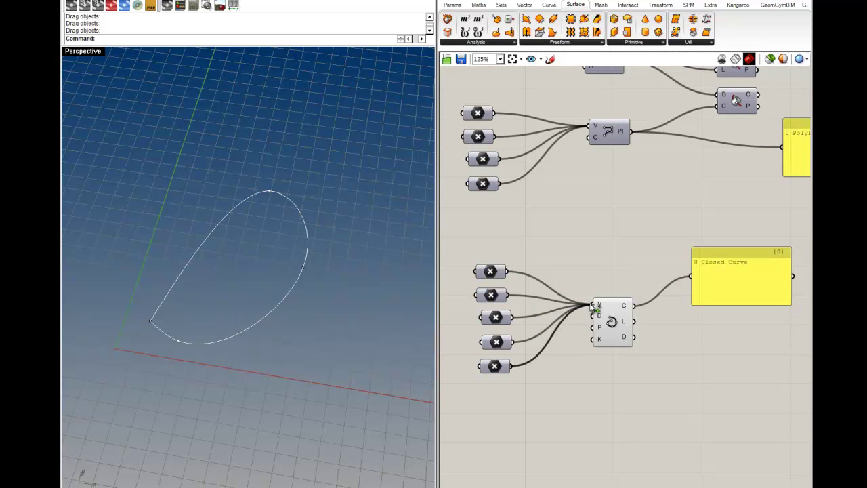
{"action": "left_click", "coordinate": [609, 321]}
{"action": "left_click", "coordinate": [667, 346]}
{"action": "right_click_drag", "start_coordinate": [708, 346], "coordinate": [566, 347]}
{"action": "scroll", "coordinate": [608, 281], "scroll_direction": "up", "scroll_amount": 5}
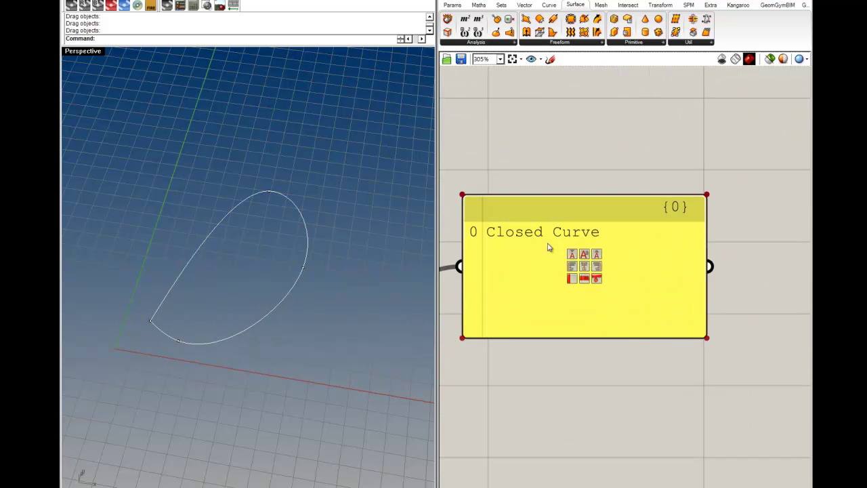
Turn on the preview of the five Point parameters feeding the Interpolate component
{"action": "right_click_drag", "start_coordinate": [522, 271], "coordinate": [662, 288]}
{"action": "left_click_drag", "start_coordinate": [662, 289], "coordinate": [643, 365]}
{"action": "left_click", "coordinate": [509, 250]}
{"action": "scroll", "coordinate": [525, 314], "scroll_direction": "down", "scroll_amount": 4}
{"action": "left_click_drag", "start_coordinate": [525, 355], "coordinate": [447, 198]}
{"action": "left_click", "coordinate": [564, 185]}
Select the five Point parameters one after another to locate each point in the Rhino viewport
{"action": "left_click", "coordinate": [472, 230]}
{"action": "left_click", "coordinate": [465, 262]}
{"action": "left_click", "coordinate": [474, 282]}
{"action": "left_click", "coordinate": [477, 314]}
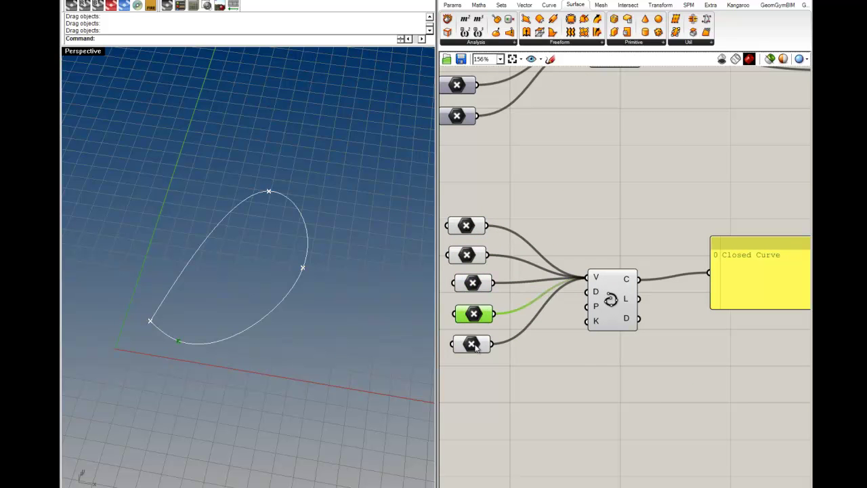
{"action": "left_click", "coordinate": [476, 346]}
{"action": "left_click", "coordinate": [615, 359]}
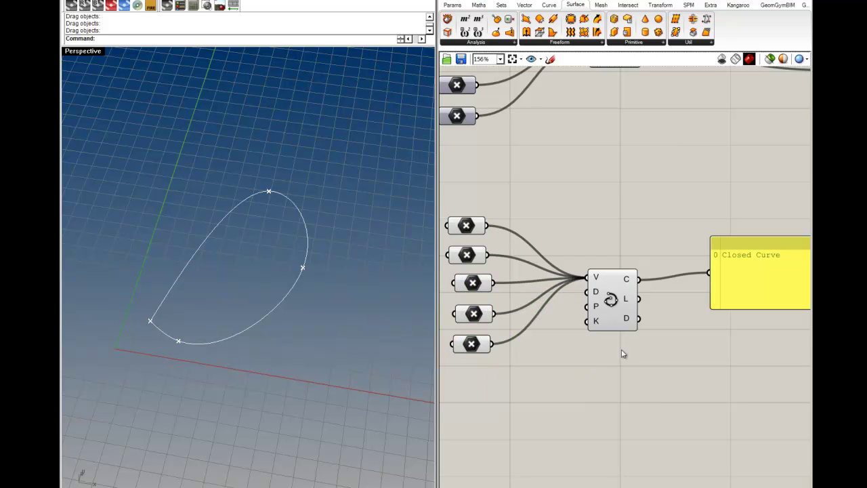
Undo the last point move in Rhino and inspect the curve type in the panel
{"action": "right_click_drag", "start_coordinate": [738, 302], "coordinate": [652, 322]}
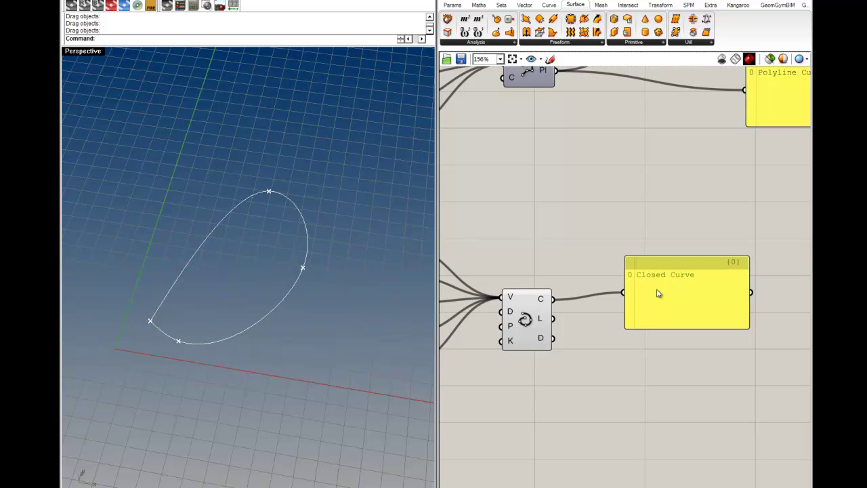
{"action": "right_click_drag", "start_coordinate": [227, 324], "coordinate": [325, 319]}
{"action": "key", "text": "ctrl+z"}
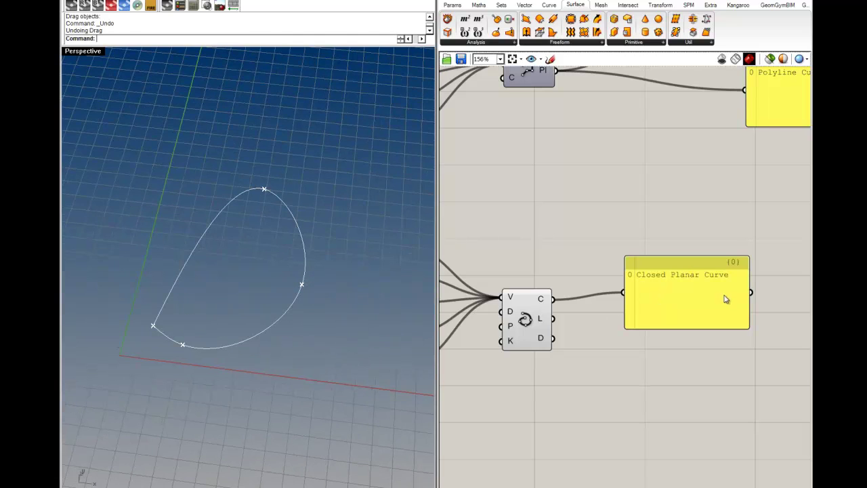
{"action": "right_click_drag", "start_coordinate": [675, 287], "coordinate": [634, 294]}
{"action": "scroll", "coordinate": [634, 294], "scroll_direction": "up", "scroll_amount": 3}
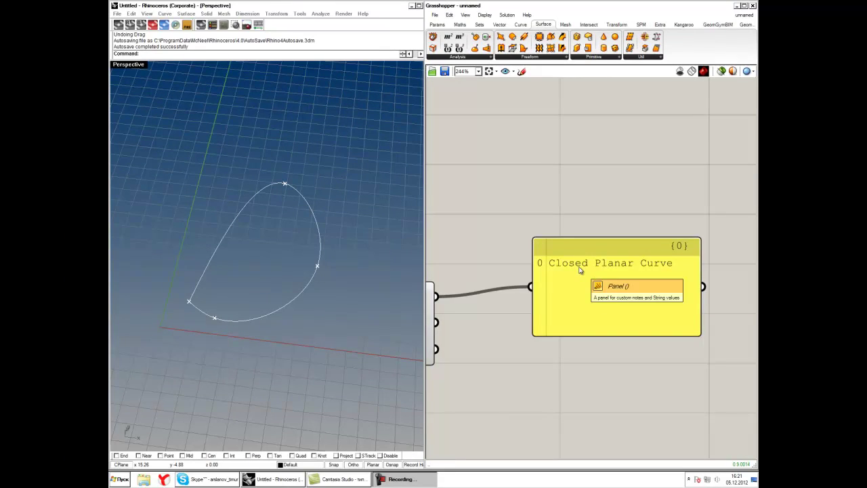
Add a Boundary Surfaces component again and connect the closed curve from the Interpolate C output to its E input
{"action": "right_click", "coordinate": [558, 251]}
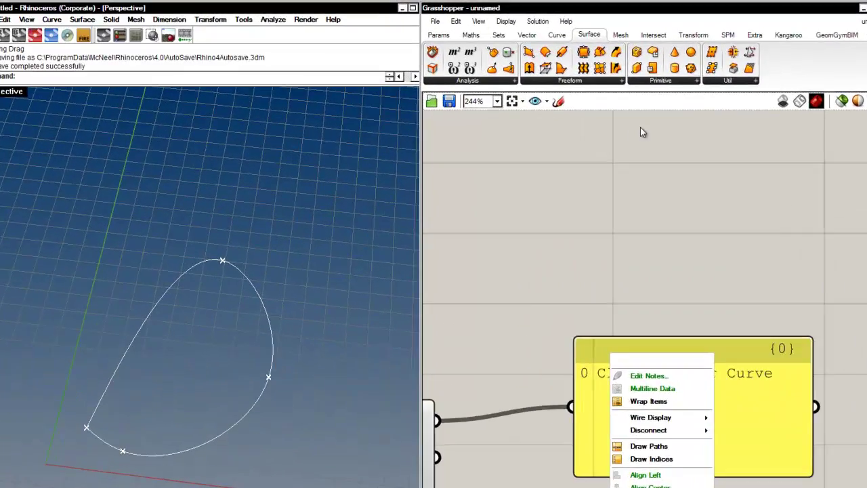
{"action": "left_click", "coordinate": [550, 62]}
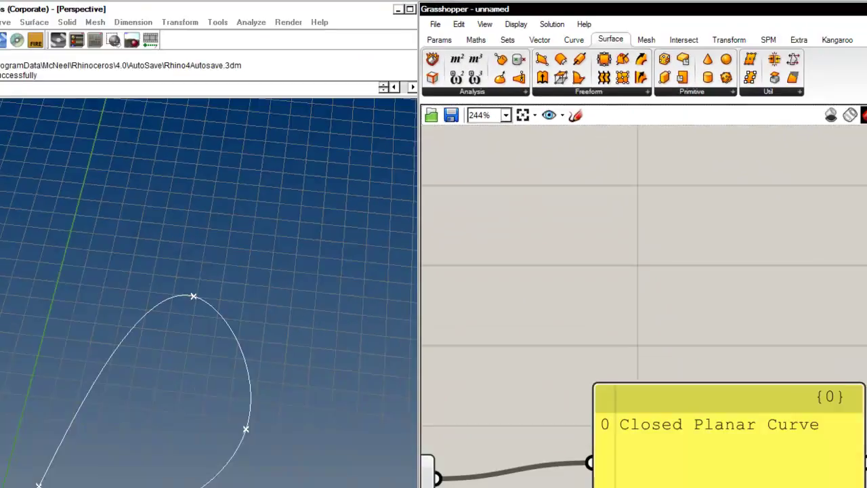
{"action": "left_click", "coordinate": [546, 400]}
{"action": "right_click_drag", "start_coordinate": [500, 382], "coordinate": [557, 367]}
{"action": "left_click_drag", "start_coordinate": [564, 384], "coordinate": [494, 304]}
{"action": "left_click", "coordinate": [607, 383]}
{"action": "left_click", "coordinate": [693, 393]}
{"action": "right_click_drag", "start_coordinate": [536, 353], "coordinate": [618, 336]}
{"action": "right_click_drag", "start_coordinate": [284, 325], "coordinate": [303, 281]}
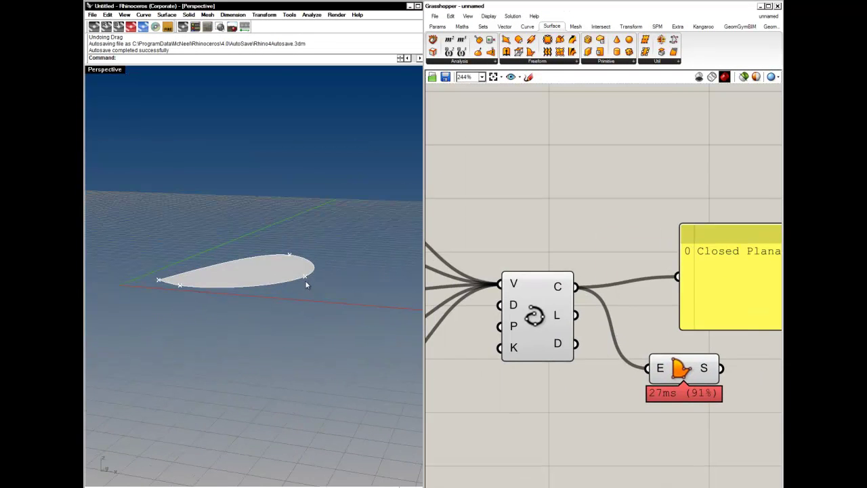
Raise the Rhino point on the far side of the curve off the plane and inspect the curve's panel
{"action": "left_click_drag", "start_coordinate": [304, 269], "coordinate": [307, 262]}
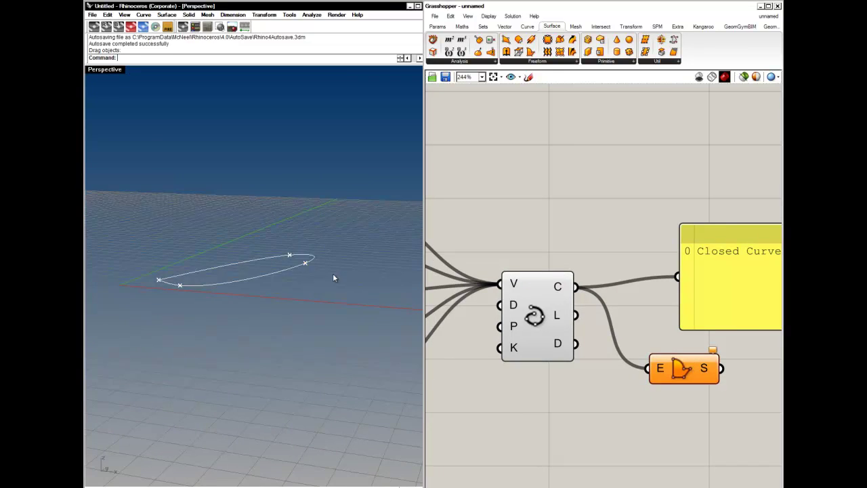
{"action": "right_click_drag", "start_coordinate": [334, 273], "coordinate": [346, 352]}
{"action": "right_click_drag", "start_coordinate": [689, 405], "coordinate": [603, 410]}
{"action": "right_click_drag", "start_coordinate": [681, 280], "coordinate": [609, 283]}
{"action": "scroll", "coordinate": [609, 283], "scroll_direction": "up", "scroll_amount": 4}
{"action": "scroll", "coordinate": [612, 250], "scroll_direction": "down", "scroll_amount": 3}
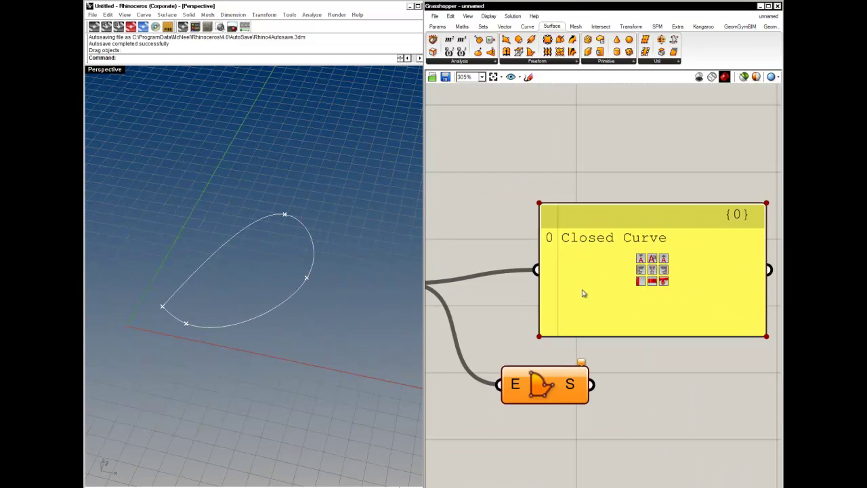
Remove the Boundary Surfaces component connected to the Interpolate output
{"action": "right_click_drag", "start_coordinate": [506, 319], "coordinate": [589, 317]}
{"action": "left_click", "coordinate": [626, 368]}
{"action": "key", "text": "Delete"}
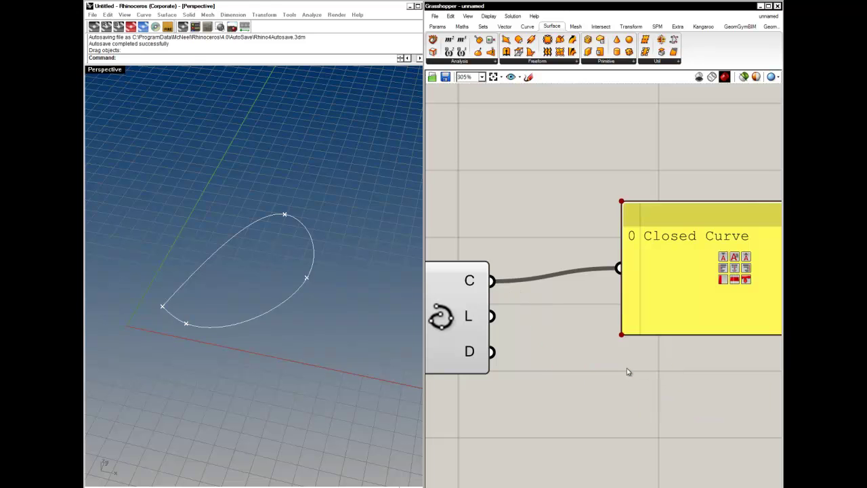
Duplicate the Interpolate component with its first four Point parameters and place the copies below the originals
{"action": "scroll", "coordinate": [510, 319], "scroll_direction": "down", "scroll_amount": 5}
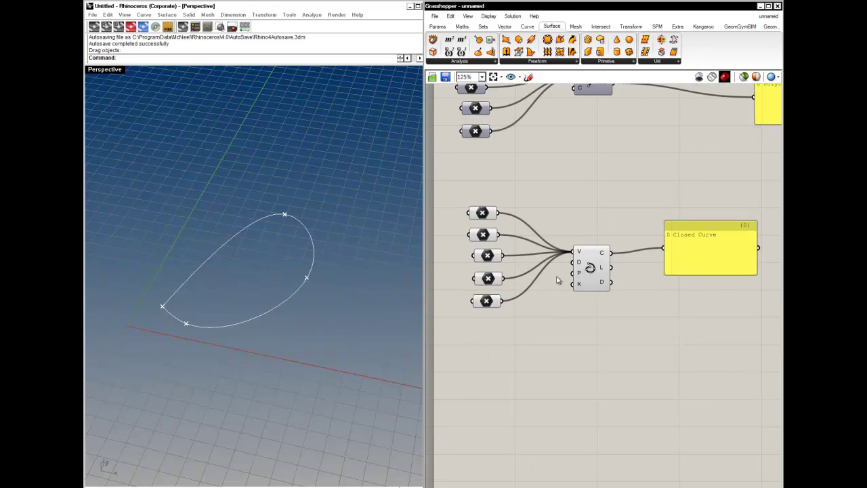
{"action": "left_click_drag", "start_coordinate": [554, 323], "coordinate": [530, 277]}
{"action": "left_click_drag", "start_coordinate": [614, 289], "coordinate": [459, 194]}
{"action": "key", "text": "ctrl+c"}
{"action": "key", "text": "ctrl+v"}
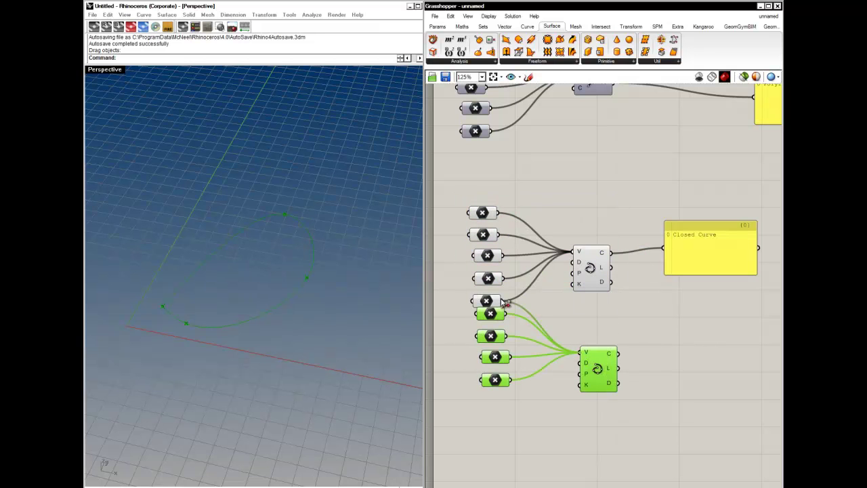
{"action": "left_click_drag", "start_coordinate": [600, 358], "coordinate": [597, 401]}
{"action": "left_click", "coordinate": [602, 373]}
Turn off the preview of the original Interpolate component and its five Point parameters
{"action": "right_click", "coordinate": [593, 271]}
{"action": "left_click", "coordinate": [606, 294]}
{"action": "left_click_drag", "start_coordinate": [610, 320], "coordinate": [459, 194]}
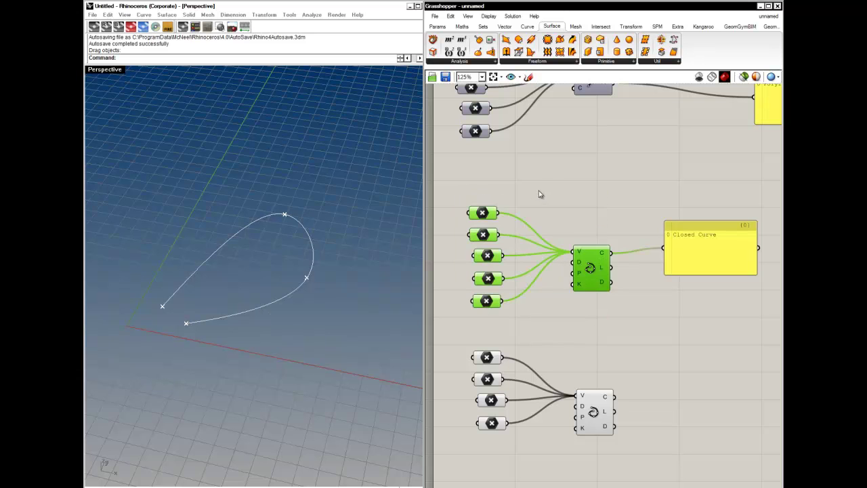
{"action": "middle_click", "coordinate": [551, 183]}
{"action": "left_click", "coordinate": [581, 156]}
{"action": "right_click_drag", "start_coordinate": [223, 323], "coordinate": [413, 311]}
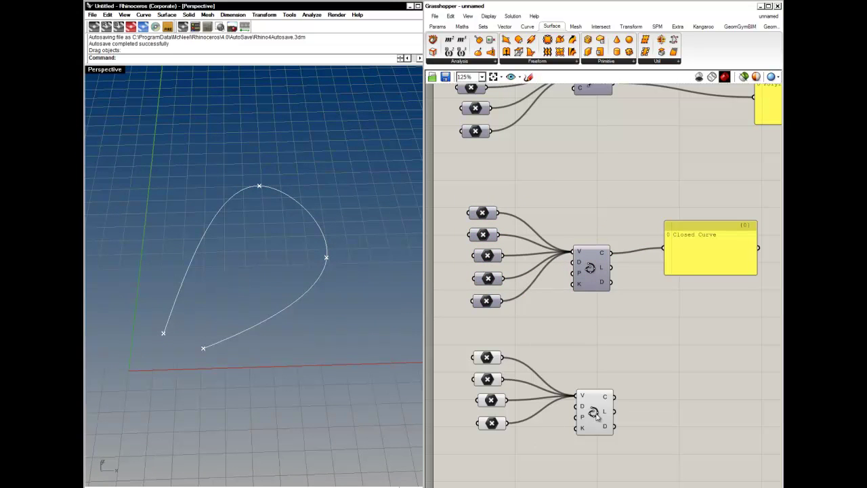
Set the P input of the copied Interpolate component to True
{"action": "left_click", "coordinate": [579, 419]}
{"action": "left_click", "coordinate": [606, 346]}
{"action": "right_click_drag", "start_coordinate": [588, 410], "coordinate": [568, 351]}
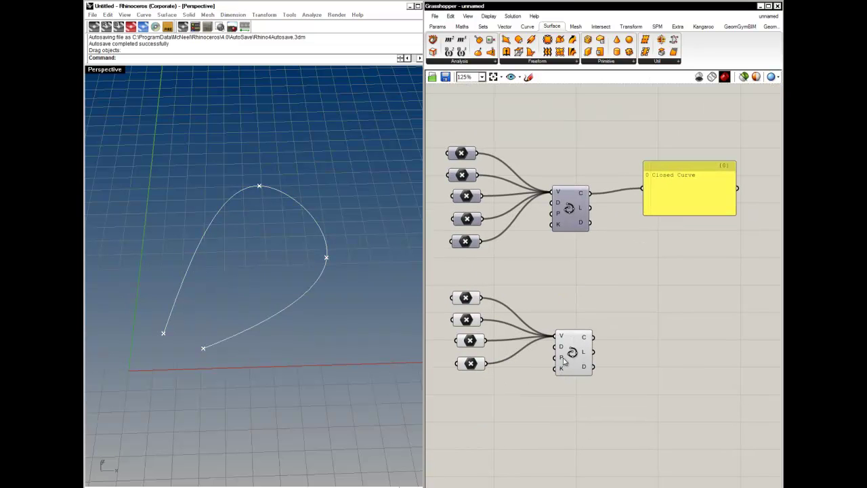
{"action": "mouse_move", "coordinate": [562, 361]}
{"action": "right_click", "coordinate": [563, 361]}
{"action": "mouse_move", "coordinate": [604, 437]}
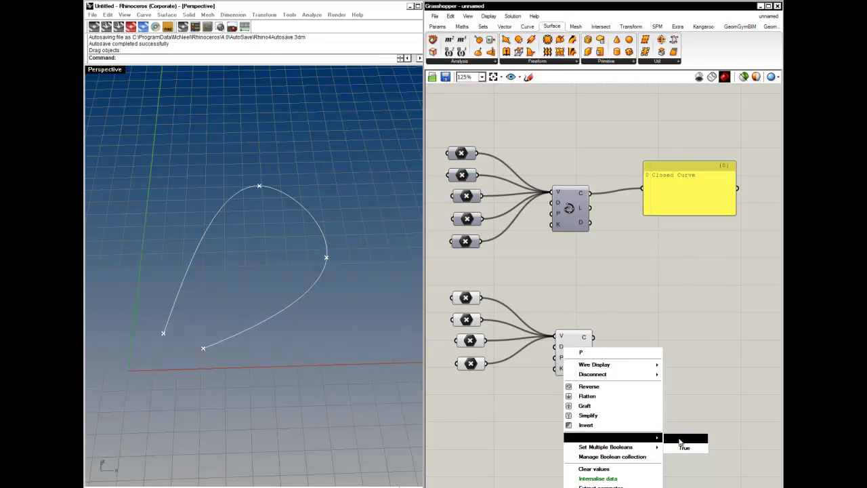
{"action": "left_click", "coordinate": [683, 448]}
Duplicate the Closed Curve panel below the original and connect the copied Interpolate component's C output to it
{"action": "left_click_drag", "start_coordinate": [666, 190], "coordinate": [664, 331], "text": "alt"}
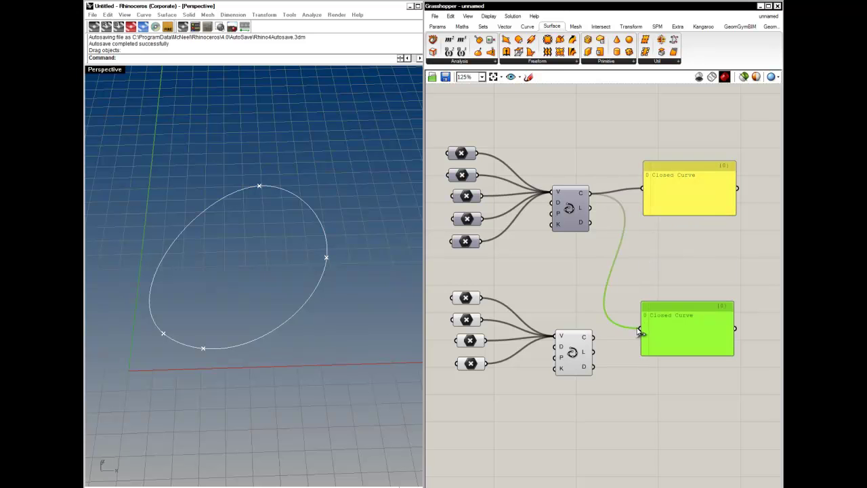
{"action": "scroll", "coordinate": [615, 338], "scroll_direction": "up", "scroll_amount": 5}
{"action": "scroll", "coordinate": [616, 345], "scroll_direction": "down", "scroll_amount": 6}
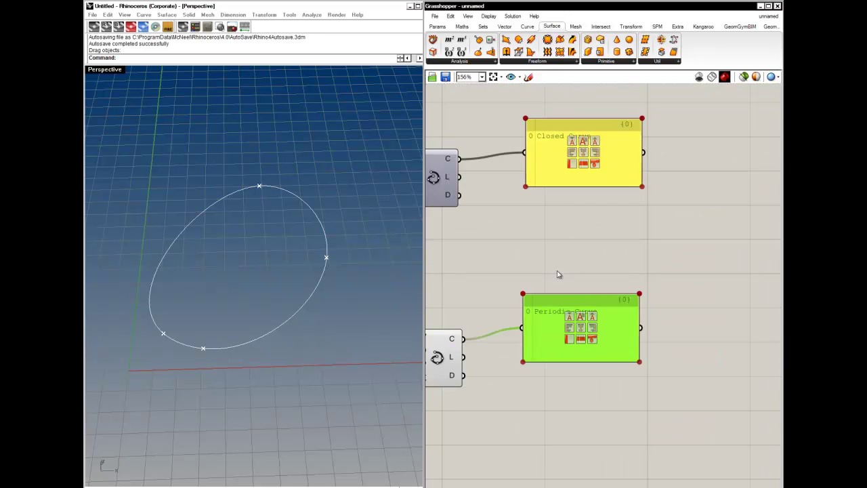
Move the copied panel and the copied Interpolate component up, closer to the originals
{"action": "scroll", "coordinate": [619, 358], "scroll_direction": "up", "scroll_amount": 1}
{"action": "left_click_drag", "start_coordinate": [618, 359], "coordinate": [620, 306]}
{"action": "left_click", "coordinate": [625, 259]}
{"action": "right_click_drag", "start_coordinate": [621, 258], "coordinate": [637, 258]}
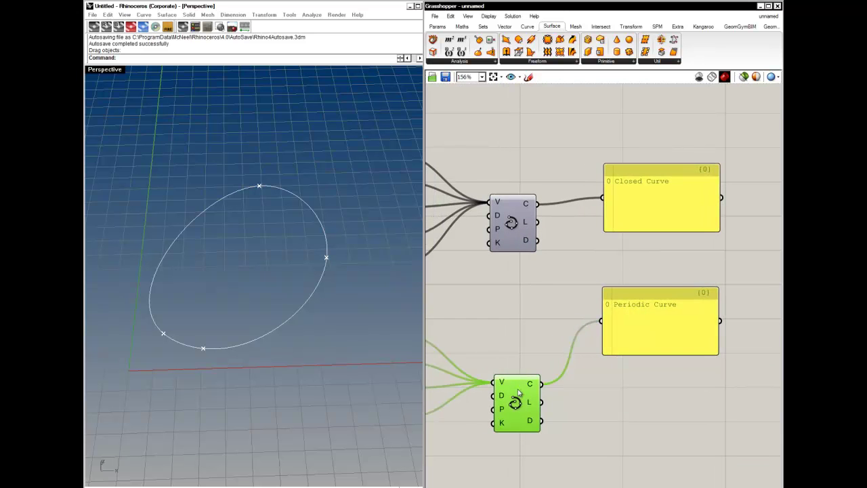
{"action": "left_click_drag", "start_coordinate": [518, 388], "coordinate": [511, 349]}
{"action": "left_click", "coordinate": [530, 278]}
Turn on the original Interpolate component's preview and compare the closed and periodic curves, examining the corner at the start point
{"action": "right_click", "coordinate": [513, 223]}
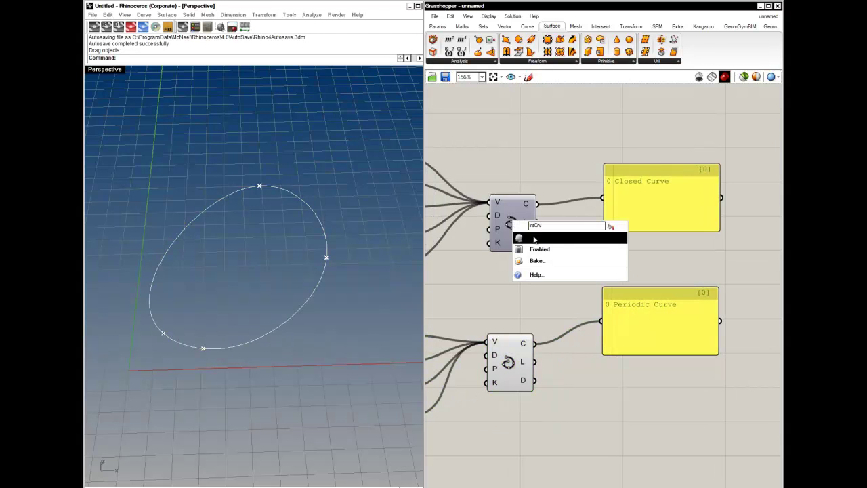
{"action": "left_click", "coordinate": [535, 238]}
{"action": "right_click_drag", "start_coordinate": [194, 319], "coordinate": [499, 224]}
{"action": "left_click", "coordinate": [499, 224]}
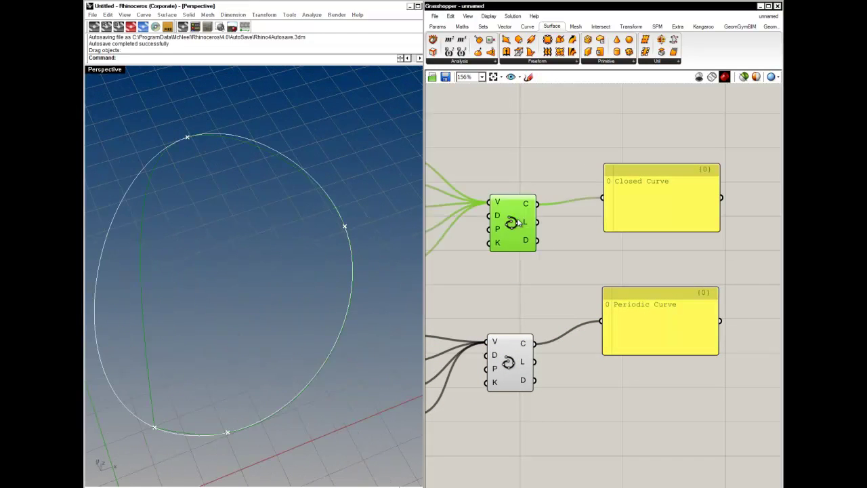
{"action": "left_click", "coordinate": [508, 374]}
{"action": "left_click", "coordinate": [539, 304]}
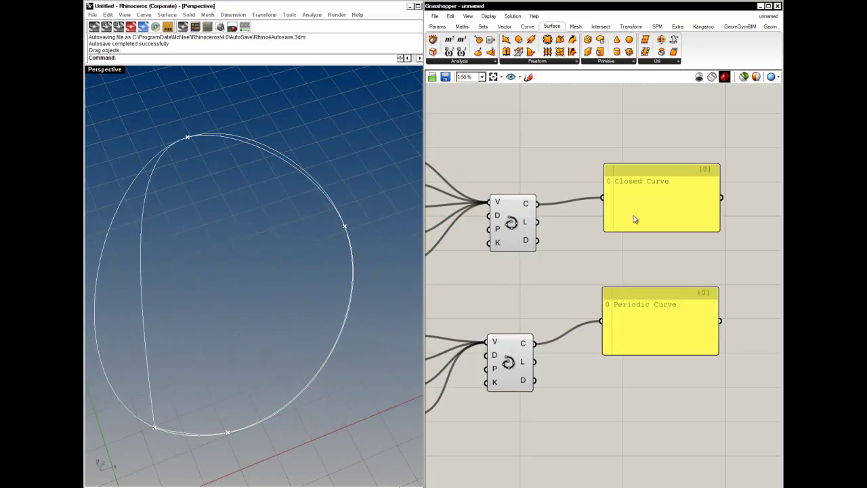
{"action": "scroll", "coordinate": [601, 193], "scroll_direction": "up", "scroll_amount": 3}
{"action": "scroll", "coordinate": [575, 248], "scroll_direction": "down", "scroll_amount": 3}
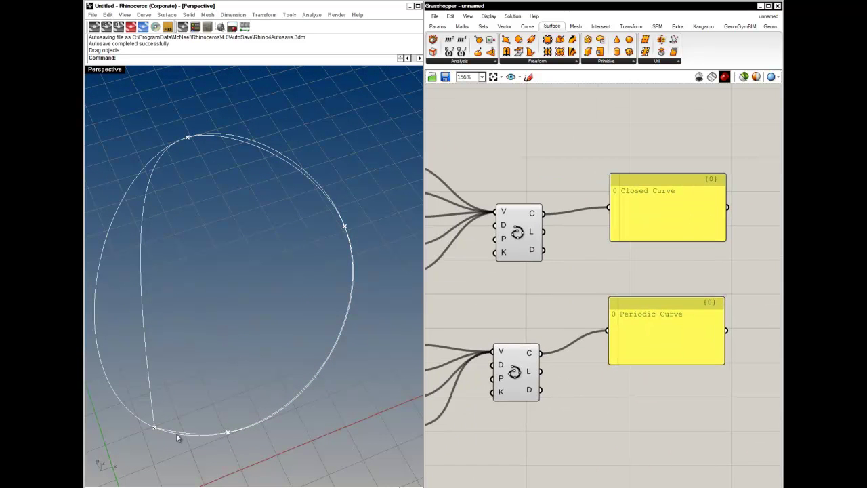
{"action": "right_click_drag", "start_coordinate": [155, 431], "coordinate": [181, 406]}
{"action": "scroll", "coordinate": [198, 403], "scroll_direction": "up", "scroll_amount": 7}
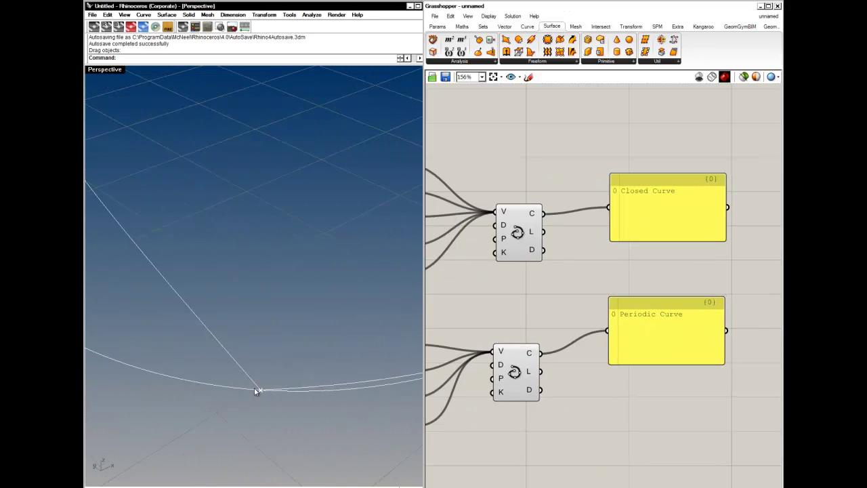
Turn off the preview of the original Interpolate component and inspect the periodic curve on its own
{"action": "left_click", "coordinate": [509, 245]}
{"action": "right_click_drag", "start_coordinate": [290, 374], "coordinate": [238, 419]}
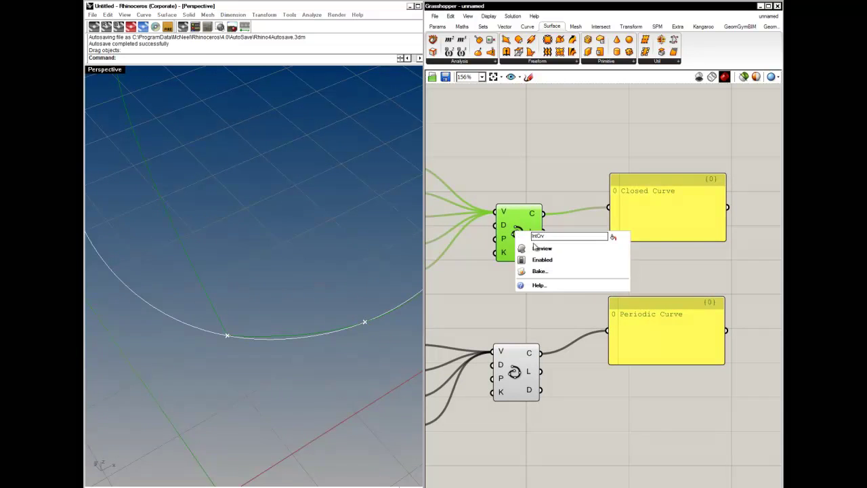
{"action": "right_click_drag", "start_coordinate": [563, 348], "coordinate": [552, 325]}
{"action": "right_click_drag", "start_coordinate": [357, 302], "coordinate": [323, 329]}
{"action": "scroll", "coordinate": [323, 328], "scroll_direction": "down", "scroll_amount": 7}
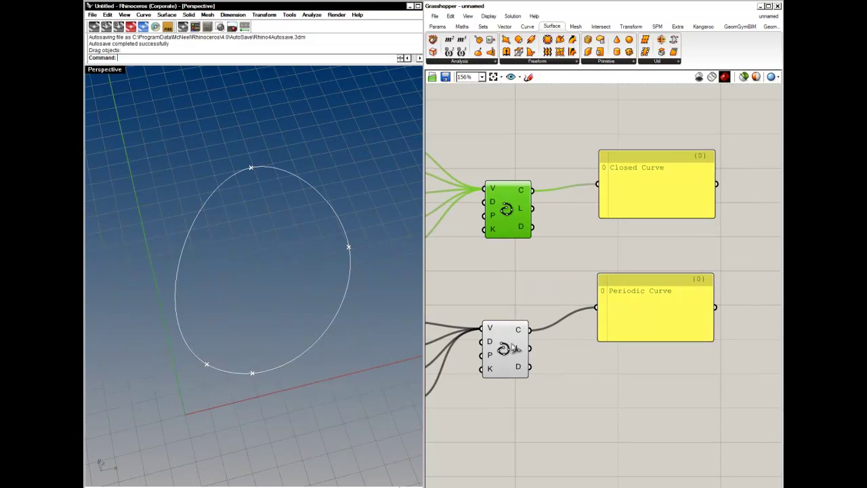
{"action": "left_click", "coordinate": [516, 348]}
{"action": "left_click", "coordinate": [541, 259]}
Select the Closed Curve and Periodic Curve panels together and move them right to make room beside the Interpolate components
{"action": "right_click_drag", "start_coordinate": [352, 251], "coordinate": [345, 295]}
{"action": "scroll", "coordinate": [575, 354], "scroll_direction": "down", "scroll_amount": 5}
{"action": "right_click_drag", "start_coordinate": [559, 346], "coordinate": [510, 289]}
{"action": "left_click_drag", "start_coordinate": [616, 330], "coordinate": [556, 245]}
{"action": "left_click_drag", "start_coordinate": [560, 247], "coordinate": [610, 241]}
{"action": "left_click", "coordinate": [507, 297]}
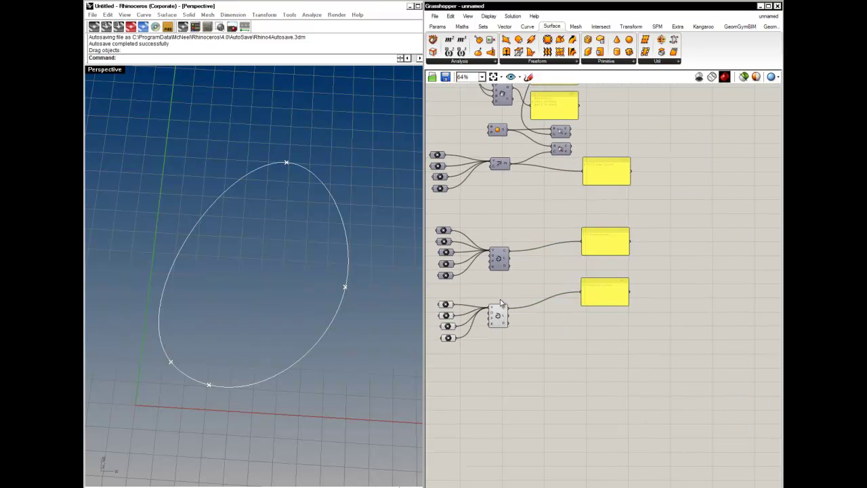
Add a Perp Frames component, feed its C input from the original Interpolate's C output, and place it between the two panel wires
{"action": "left_click", "coordinate": [528, 26]}
{"action": "left_click_drag", "start_coordinate": [544, 53], "coordinate": [564, 193]}
{"action": "left_click_drag", "start_coordinate": [559, 321], "coordinate": [560, 319]}
{"action": "left_click_drag", "start_coordinate": [508, 248], "coordinate": [550, 313]}
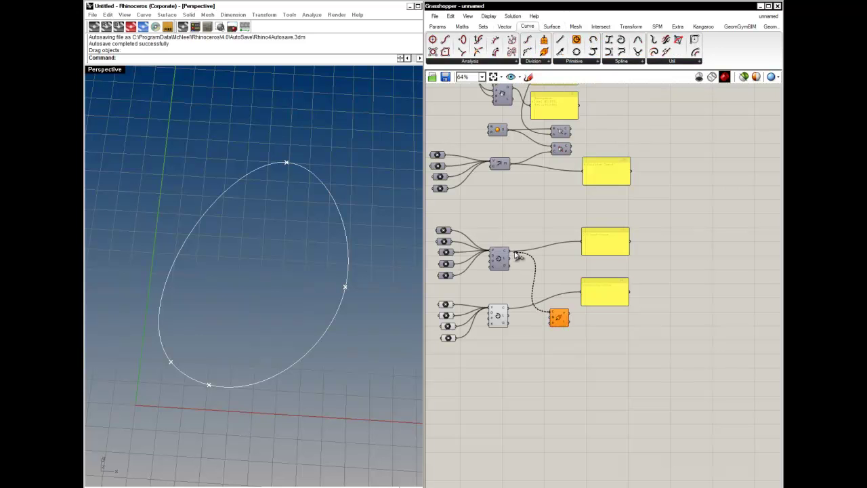
{"action": "scroll", "coordinate": [564, 326], "scroll_direction": "up", "scroll_amount": 4}
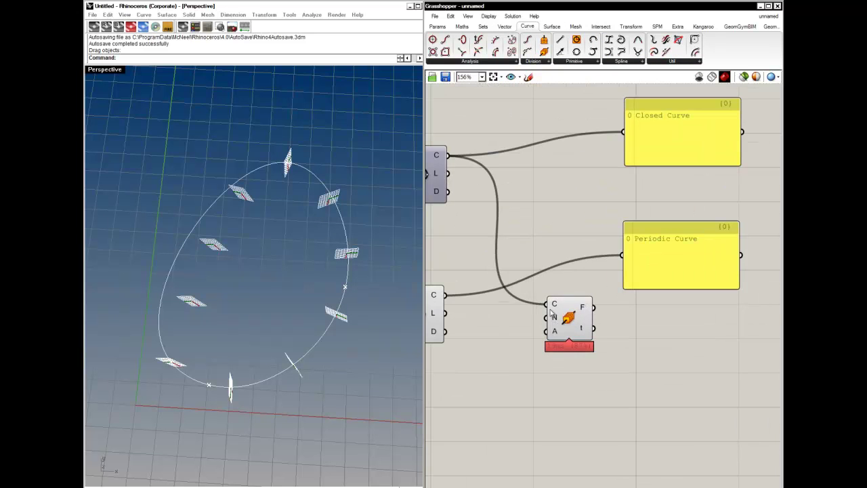
{"action": "left_click_drag", "start_coordinate": [576, 323], "coordinate": [567, 217]}
{"action": "left_click", "coordinate": [544, 263]}
Turn off the preview of the copied Interpolate component and turn on the preview of the original one
{"action": "right_click_drag", "start_coordinate": [544, 264], "coordinate": [621, 307]}
{"action": "right_click", "coordinate": [499, 356]}
{"action": "left_click", "coordinate": [513, 374]}
{"action": "right_click", "coordinate": [499, 215]}
{"action": "left_click", "coordinate": [513, 231]}
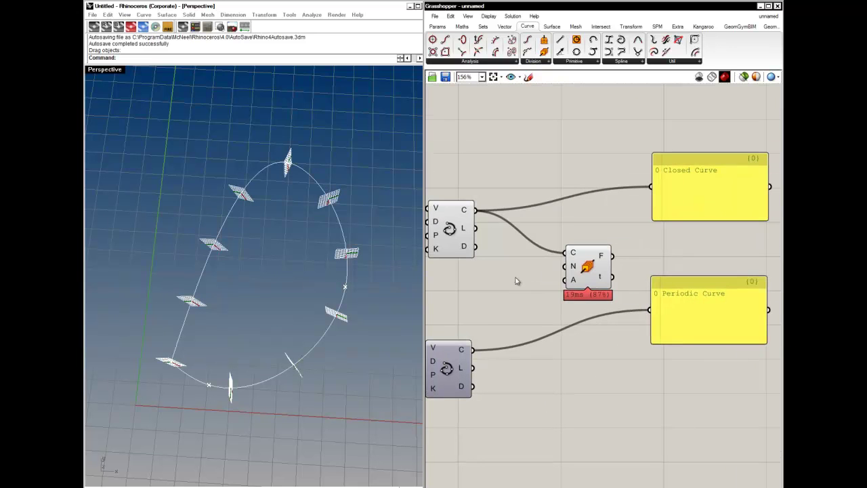
Create a number slider set to 100 and connect it to the N input of Perp Frames
{"action": "left_click_drag", "start_coordinate": [591, 271], "coordinate": [581, 270]}
{"action": "double_click", "coordinate": [517, 289]}
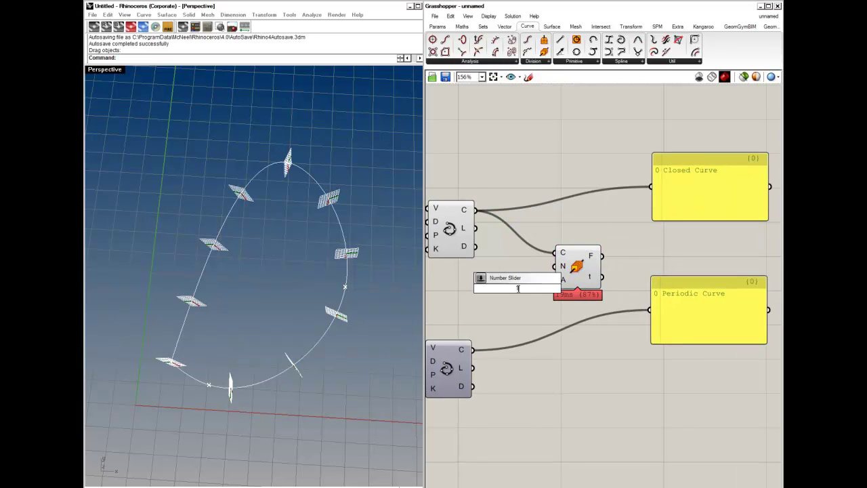
{"action": "key", "text": "Return"}
{"action": "left_click_drag", "start_coordinate": [544, 289], "coordinate": [596, 275]}
{"action": "left_click", "coordinate": [577, 239]}
Set the preview plane radius to 0.5 and inspect the perpendicular frames around the closed curve's corner
{"action": "right_click_drag", "start_coordinate": [294, 332], "coordinate": [271, 369]}
{"action": "scroll", "coordinate": [271, 373], "scroll_direction": "up", "scroll_amount": 6}
{"action": "right_click_drag", "start_coordinate": [240, 396], "coordinate": [218, 286]}
{"action": "scroll", "coordinate": [219, 413], "scroll_direction": "up", "scroll_amount": 2}
{"action": "scroll", "coordinate": [219, 405], "scroll_direction": "down", "scroll_amount": 5}
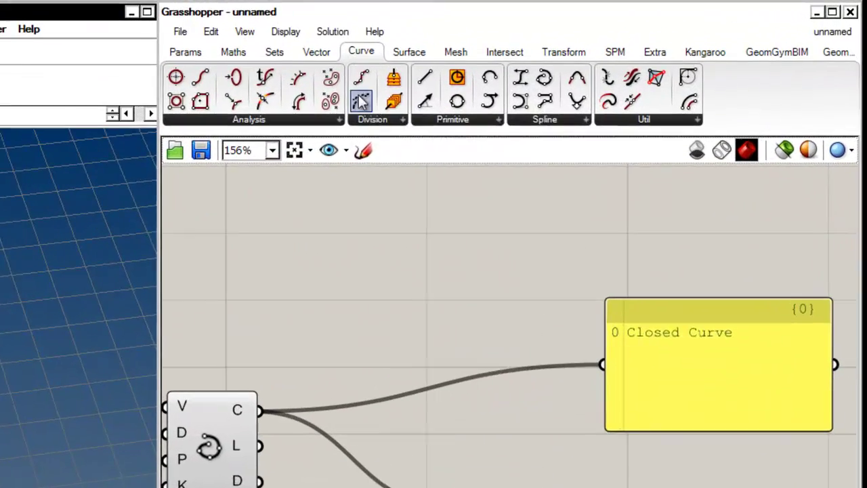
{"action": "left_click", "coordinate": [294, 32]}
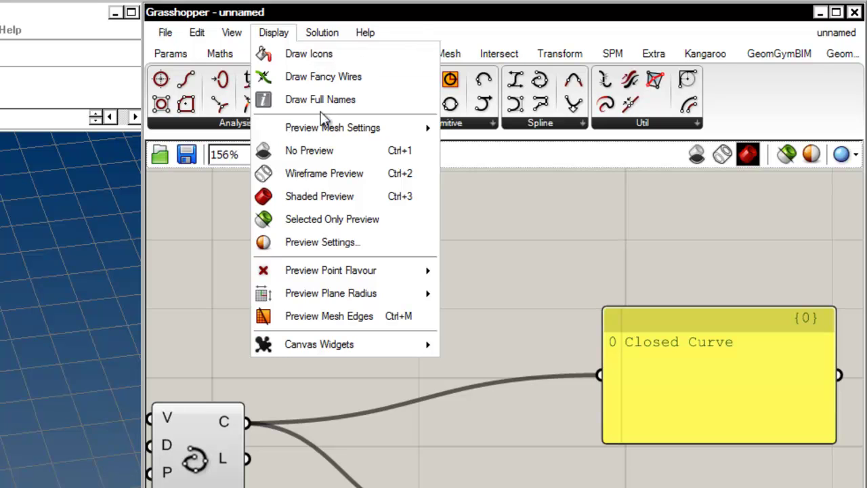
{"action": "mouse_move", "coordinate": [397, 295]}
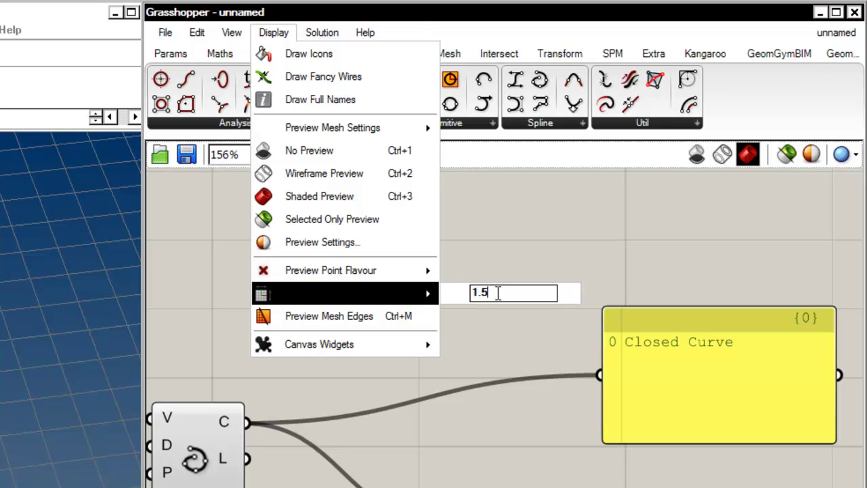
{"action": "left_click_drag", "start_coordinate": [479, 292], "coordinate": [465, 300]}
{"action": "key", "text": "BackSpace"}
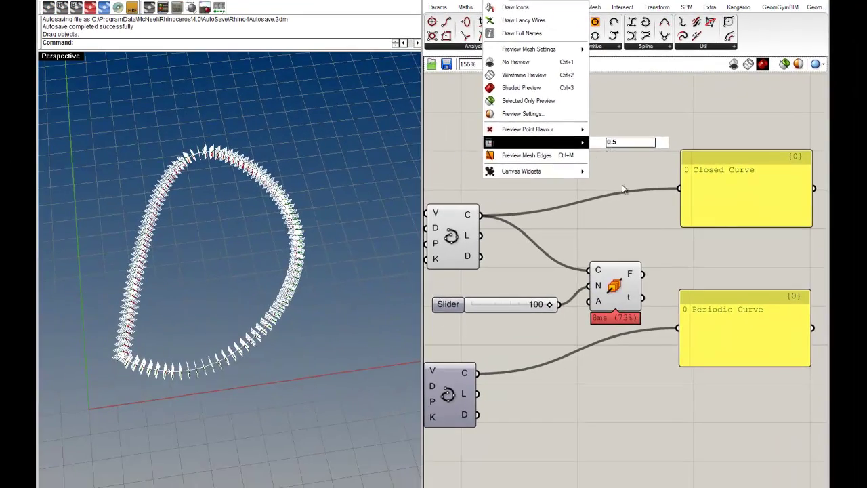
{"action": "left_click", "coordinate": [509, 378]}
{"action": "right_click_drag", "start_coordinate": [200, 360], "coordinate": [201, 326]}
{"action": "scroll", "coordinate": [191, 349], "scroll_direction": "up", "scroll_amount": 8}
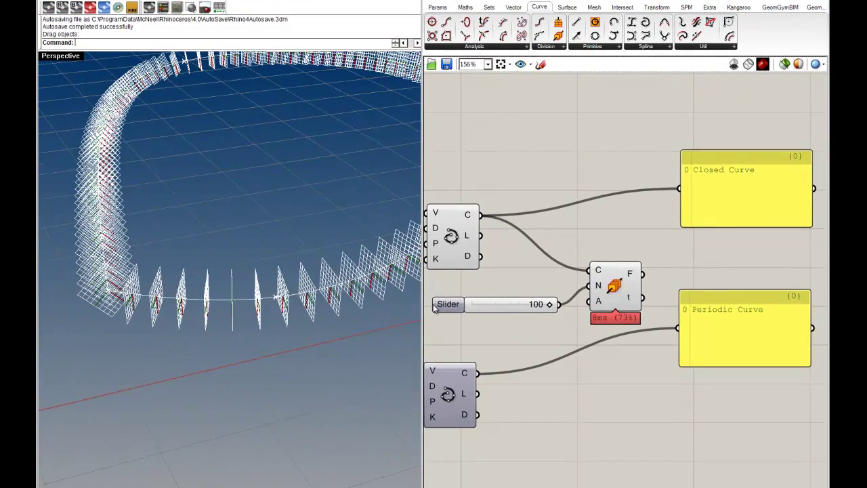
Move the Periodic Curve panel down and add a Cone component with its B input fed by the Perp Frames F output
{"action": "scroll", "coordinate": [461, 342], "scroll_direction": "down", "scroll_amount": 3}
{"action": "left_click_drag", "start_coordinate": [640, 347], "coordinate": [646, 397]}
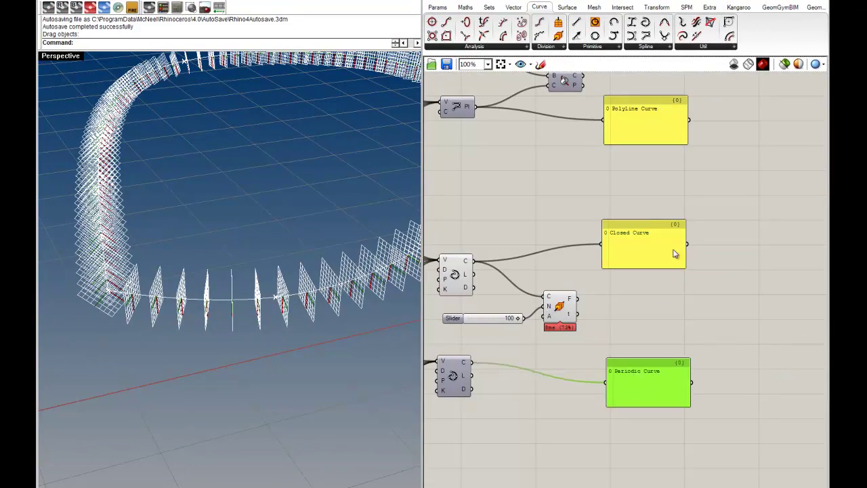
{"action": "left_click", "coordinate": [647, 251]}
{"action": "left_click", "coordinate": [567, 7]}
{"action": "left_click_drag", "start_coordinate": [640, 22], "coordinate": [629, 306]}
{"action": "left_click_drag", "start_coordinate": [577, 298], "coordinate": [634, 316]}
{"action": "left_click", "coordinate": [673, 308]}
Inspect the cones along the closed curve and change the preview colour to a light grey
{"action": "right_click_drag", "start_coordinate": [223, 262], "coordinate": [201, 353]}
{"action": "scroll", "coordinate": [201, 353], "scroll_direction": "down", "scroll_amount": 3}
{"action": "scroll", "coordinate": [217, 400], "scroll_direction": "up", "scroll_amount": 5}
{"action": "right_click_drag", "start_coordinate": [231, 406], "coordinate": [242, 401]}
{"action": "scroll", "coordinate": [242, 401], "scroll_direction": "down", "scroll_amount": 1}
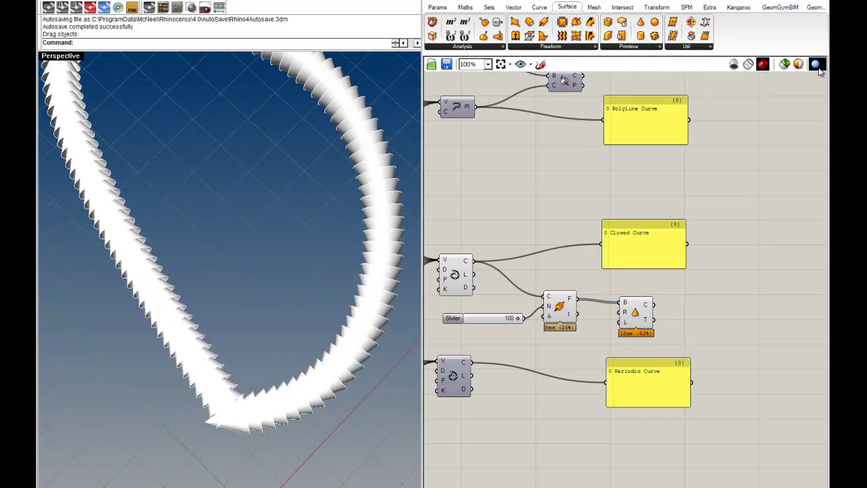
{"action": "left_click", "coordinate": [816, 64]}
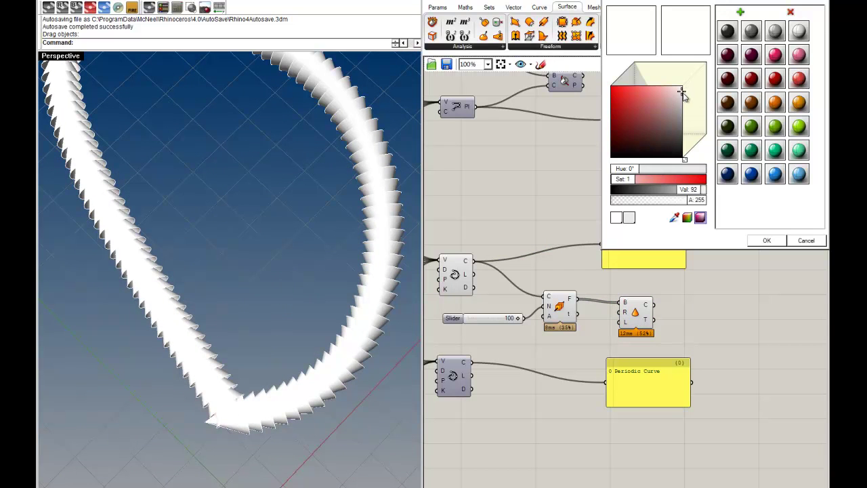
{"action": "left_click", "coordinate": [682, 102]}
{"action": "left_click", "coordinate": [766, 240]}
Replace the Perp Frames C input with the copied Interpolate's C output and inspect the cones along the periodic curve
{"action": "right_click_drag", "start_coordinate": [217, 388], "coordinate": [295, 323]}
{"action": "left_click_drag", "start_coordinate": [545, 298], "coordinate": [472, 362]}
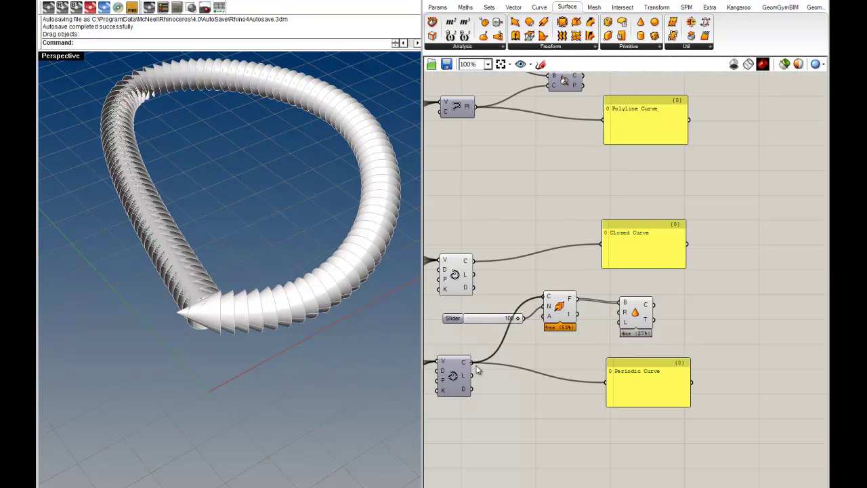
{"action": "right_click_drag", "start_coordinate": [311, 311], "coordinate": [298, 325]}
{"action": "scroll", "coordinate": [243, 326], "scroll_direction": "up", "scroll_amount": 5}
{"action": "scroll", "coordinate": [262, 244], "scroll_direction": "down", "scroll_amount": 4}
Move the Perp Frames component down, clear of the slider and nearer the periodic curve's wire
{"action": "right_click_drag", "start_coordinate": [520, 338], "coordinate": [573, 337]}
{"action": "left_click_drag", "start_coordinate": [605, 306], "coordinate": [615, 338]}
{"action": "left_click", "coordinate": [604, 288]}
{"action": "scroll", "coordinate": [720, 237], "scroll_direction": "up", "scroll_amount": 4}
{"action": "scroll", "coordinate": [603, 248], "scroll_direction": "down", "scroll_amount": 5}
{"action": "right_click_drag", "start_coordinate": [580, 261], "coordinate": [596, 255]}
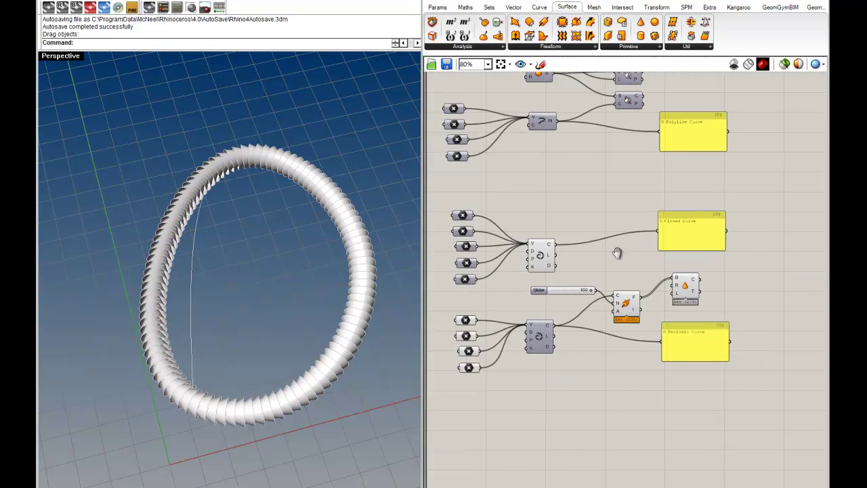
{"action": "scroll", "coordinate": [661, 249], "scroll_direction": "up", "scroll_amount": 3}
{"action": "right_click_drag", "start_coordinate": [587, 340], "coordinate": [654, 297]}
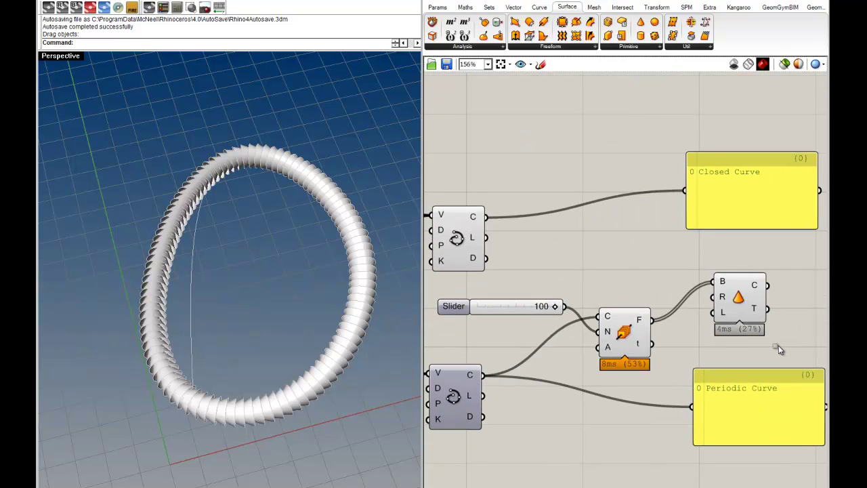